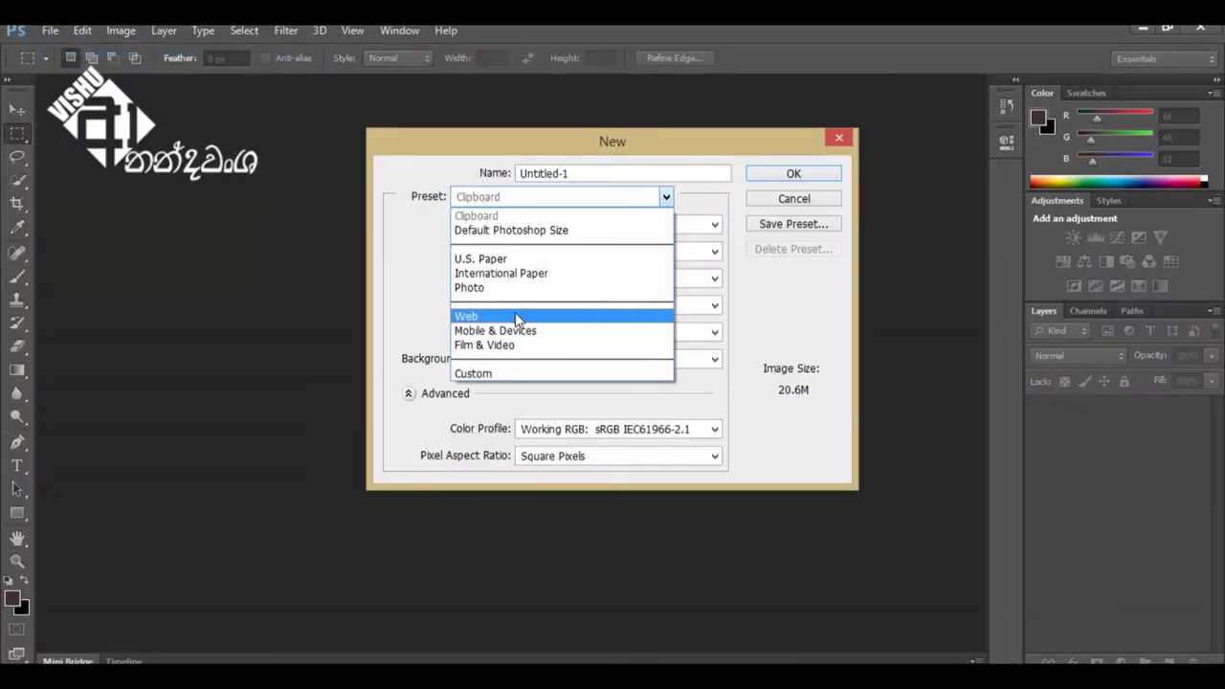
Step: Create a new web-sized 1600×1200 document holding the man's photo above a white background
{"action": "left_click", "coordinate": [514, 313]}
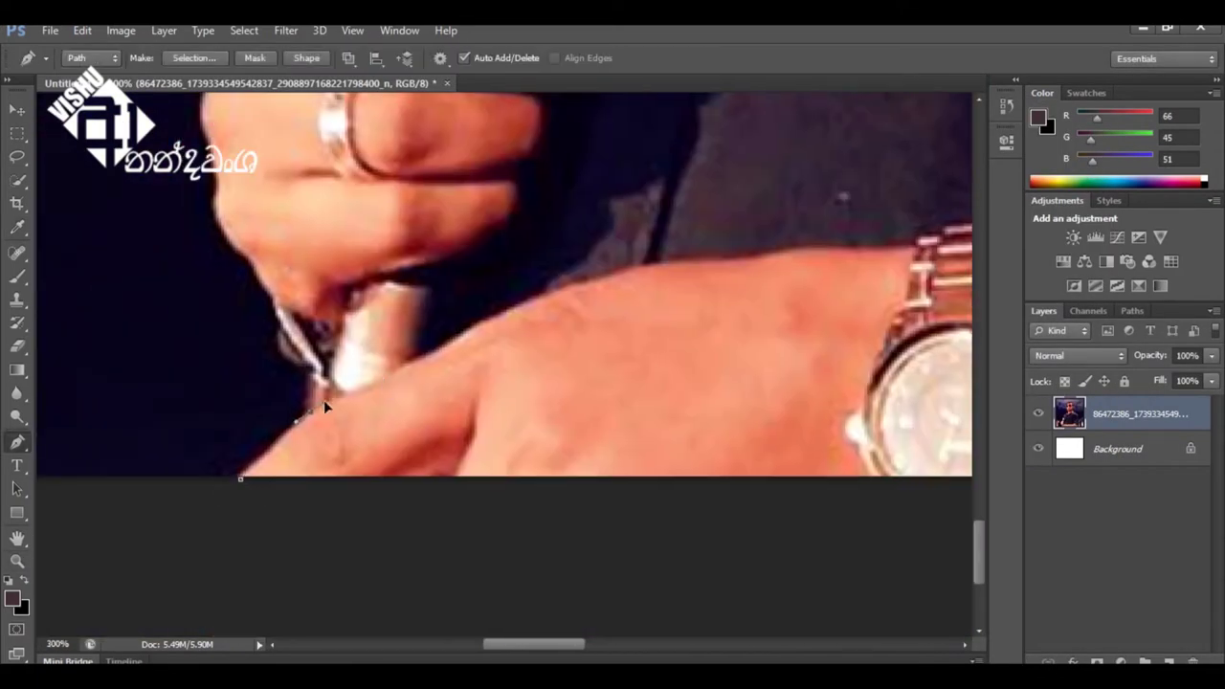
Step: Trace the pen path from the ringed fist up around the man's hair and sunglasses
{"action": "left_click_drag", "start_coordinate": [323, 407], "coordinate": [359, 437]}
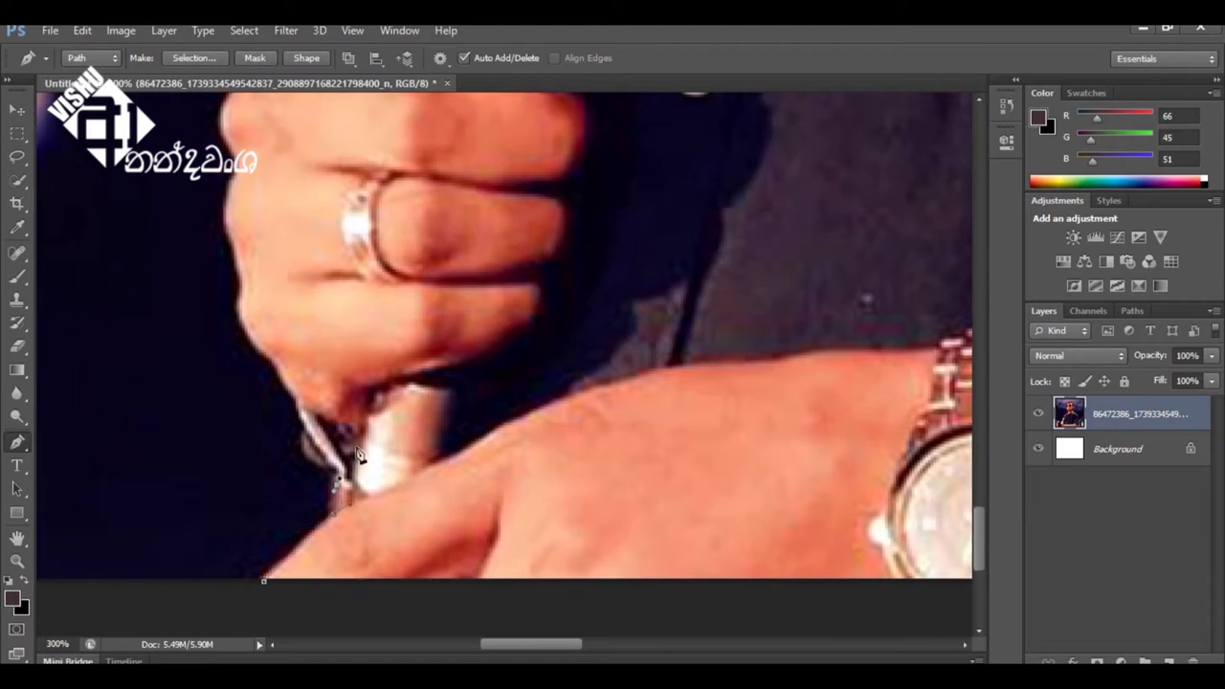
{"action": "scroll", "coordinate": [358, 437], "scroll_direction": "up", "scroll_amount": 3}
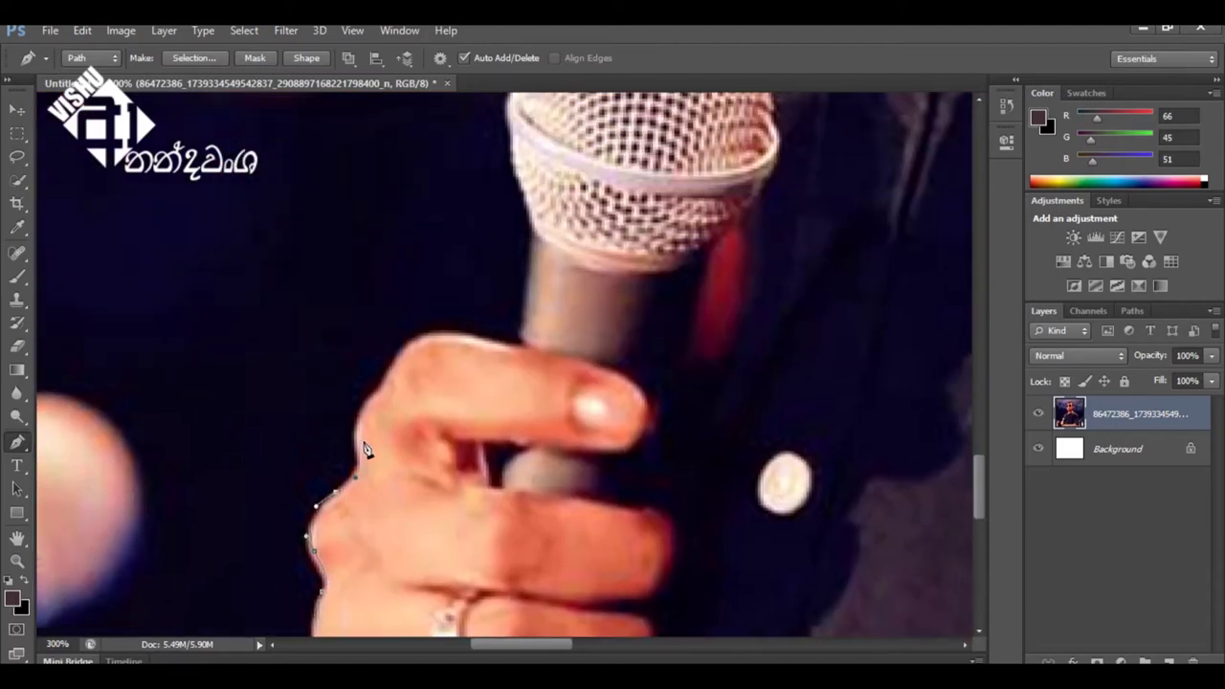
{"action": "scroll", "coordinate": [383, 396], "scroll_direction": "right", "scroll_amount": 3}
{"action": "scroll", "coordinate": [355, 352], "scroll_direction": "up", "scroll_amount": 5}
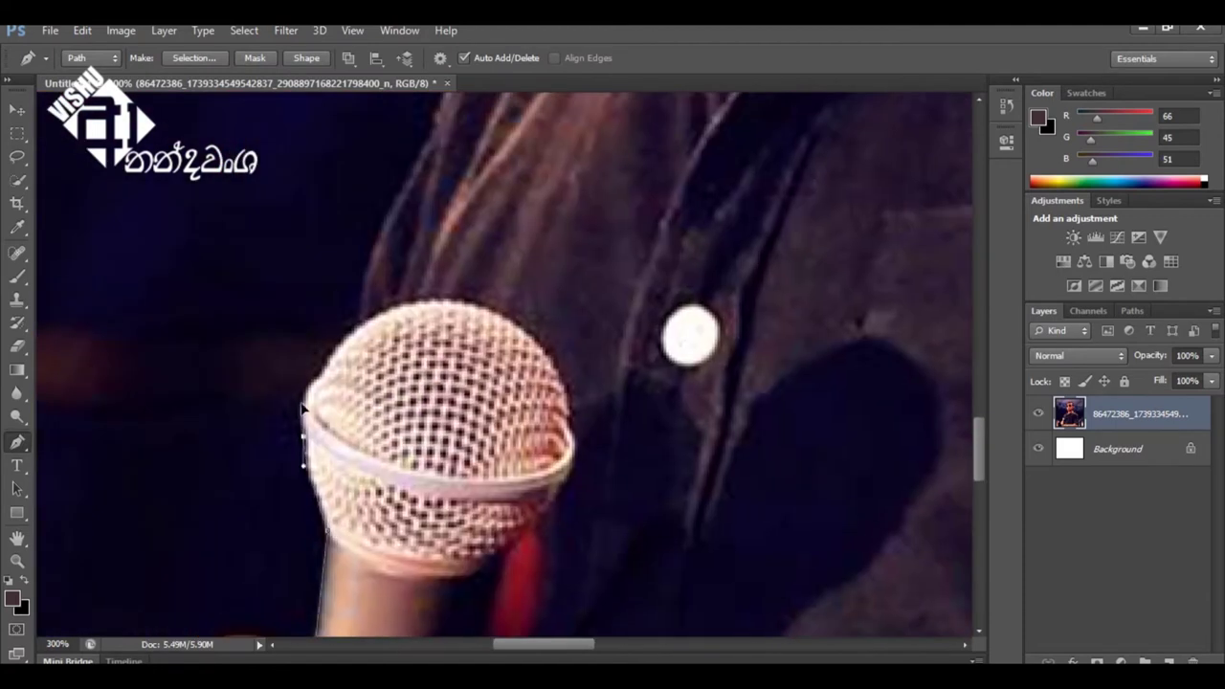
{"action": "scroll", "coordinate": [341, 421], "scroll_direction": "up", "scroll_amount": 3}
{"action": "scroll", "coordinate": [342, 440], "scroll_direction": "up", "scroll_amount": 3}
{"action": "scroll", "coordinate": [349, 440], "scroll_direction": "right", "scroll_amount": 3}
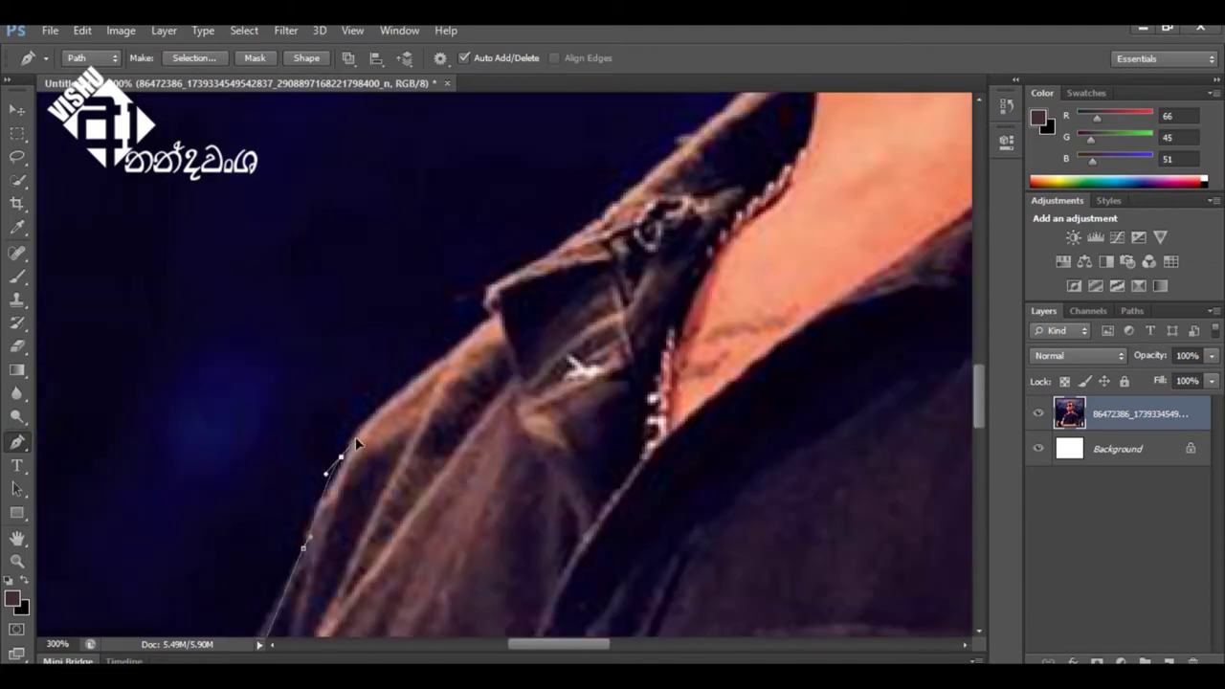
{"action": "scroll", "coordinate": [357, 469], "scroll_direction": "right", "scroll_amount": 3}
{"action": "scroll", "coordinate": [355, 476], "scroll_direction": "up", "scroll_amount": 2}
{"action": "scroll", "coordinate": [355, 477], "scroll_direction": "right", "scroll_amount": 2}
{"action": "scroll", "coordinate": [325, 469], "scroll_direction": "up", "scroll_amount": 3}
{"action": "scroll", "coordinate": [295, 459], "scroll_direction": "up", "scroll_amount": 3}
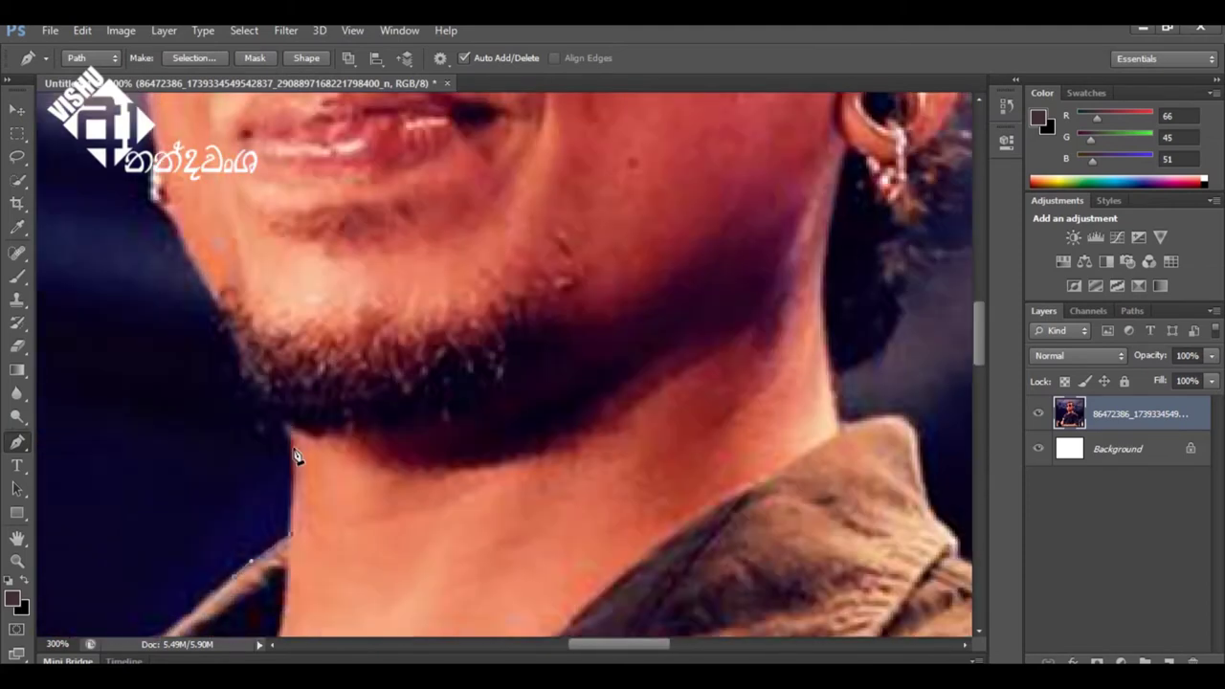
{"action": "scroll", "coordinate": [277, 431], "scroll_direction": "up", "scroll_amount": 3}
{"action": "scroll", "coordinate": [268, 426], "scroll_direction": "up", "scroll_amount": 3}
{"action": "scroll", "coordinate": [268, 426], "scroll_direction": "left", "scroll_amount": 2}
{"action": "scroll", "coordinate": [287, 461], "scroll_direction": "up", "scroll_amount": 2}
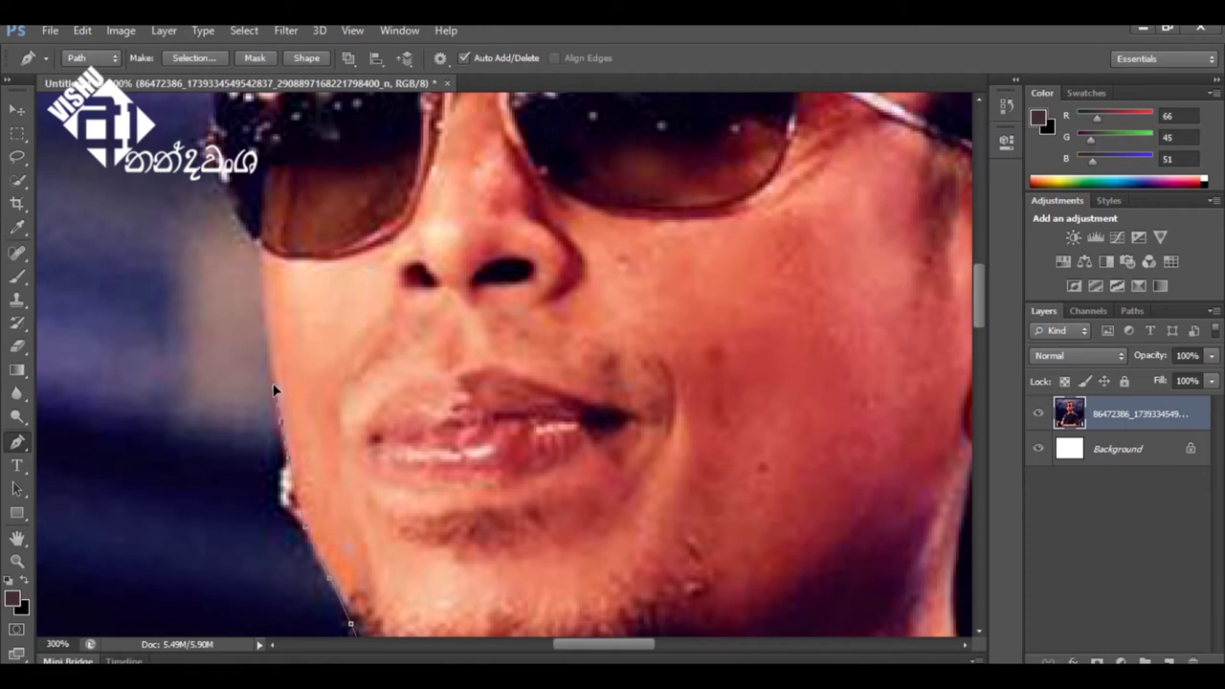
{"action": "scroll", "coordinate": [274, 388], "scroll_direction": "up", "scroll_amount": 3}
{"action": "scroll", "coordinate": [274, 389], "scroll_direction": "left", "scroll_amount": 1}
{"action": "scroll", "coordinate": [296, 429], "scroll_direction": "up", "scroll_amount": 3}
{"action": "scroll", "coordinate": [299, 403], "scroll_direction": "up", "scroll_amount": 3}
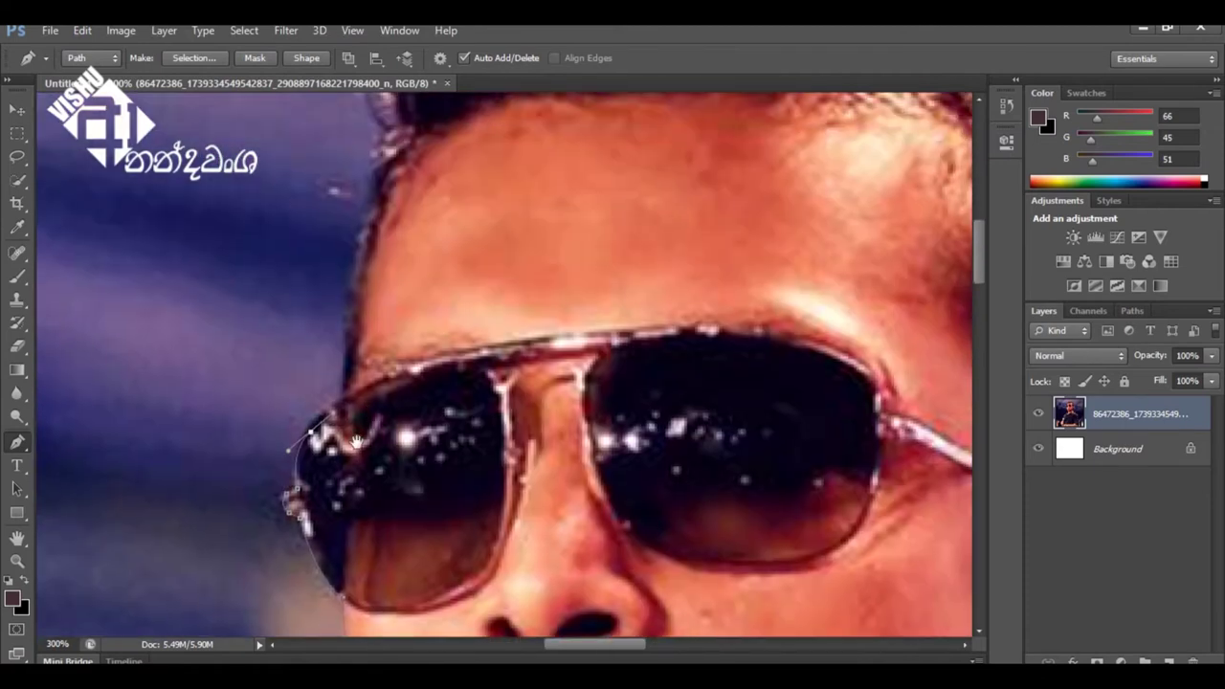
{"action": "scroll", "coordinate": [297, 397], "scroll_direction": "up", "scroll_amount": 4}
{"action": "scroll", "coordinate": [293, 388], "scroll_direction": "right", "scroll_amount": 1}
{"action": "scroll", "coordinate": [293, 388], "scroll_direction": "up", "scroll_amount": 3}
{"action": "scroll", "coordinate": [306, 363], "scroll_direction": "right", "scroll_amount": 3}
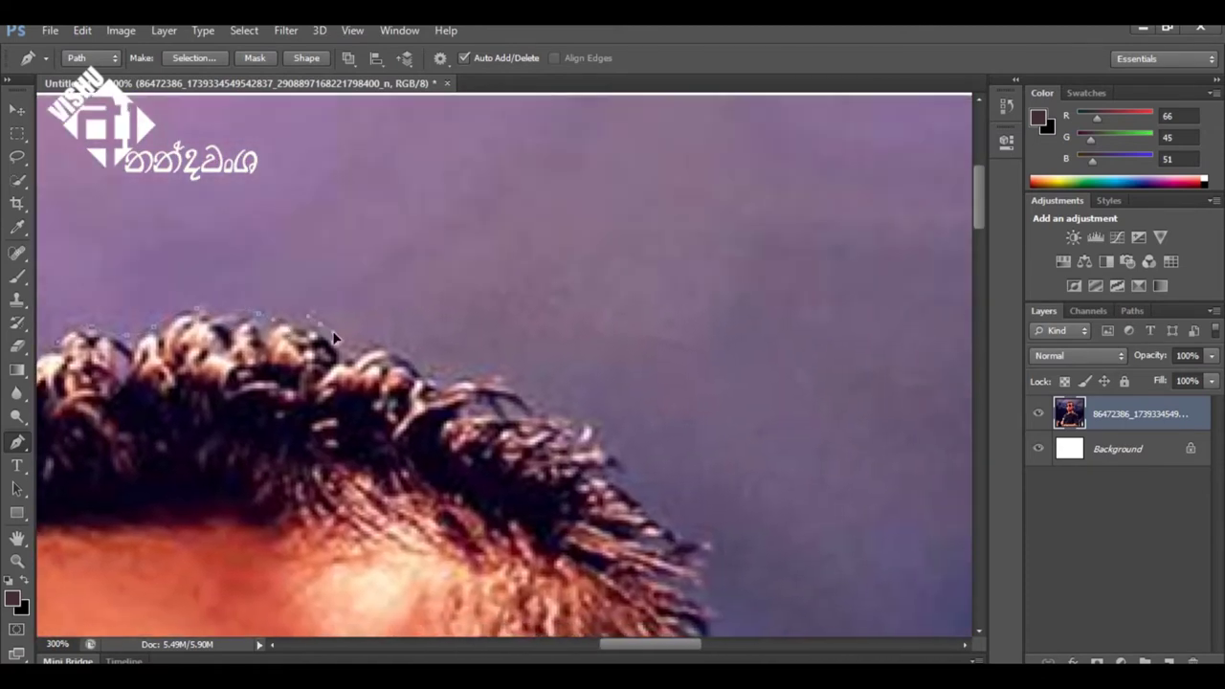
{"action": "scroll", "coordinate": [383, 335], "scroll_direction": "down", "scroll_amount": 2}
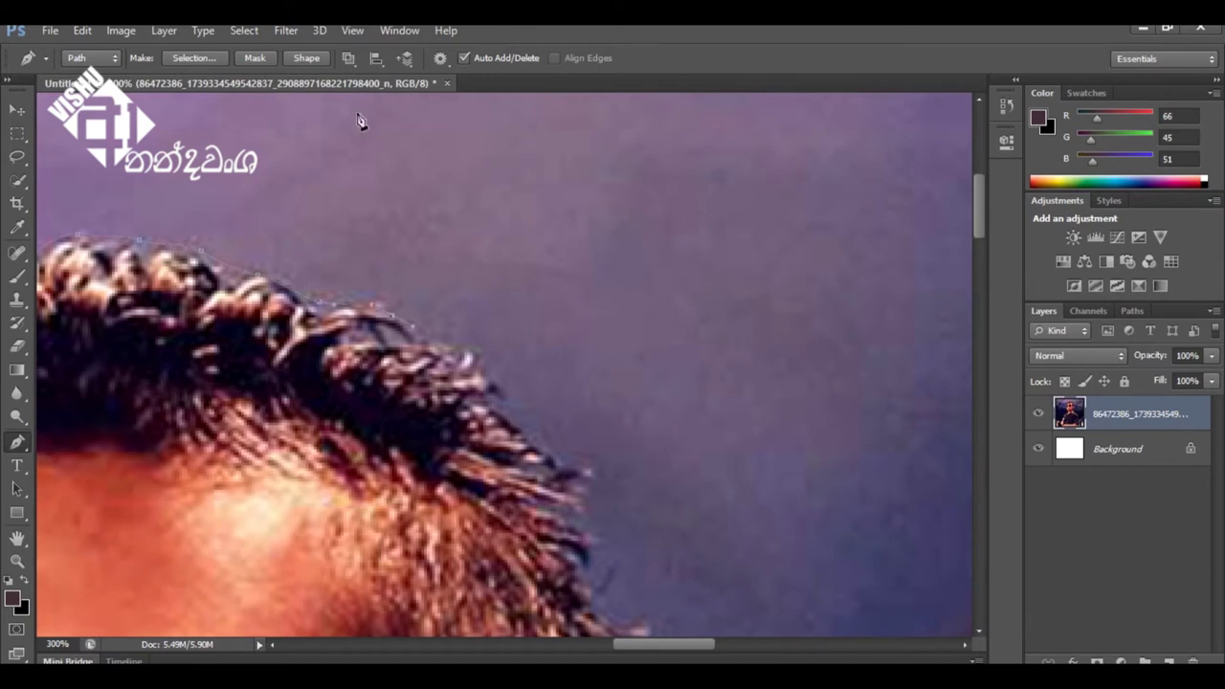
Step: Continue the pen path down around the shoulders and arms, then view the whole photo
{"action": "scroll", "coordinate": [373, 153], "scroll_direction": "down", "scroll_amount": 1}
{"action": "scroll", "coordinate": [392, 211], "scroll_direction": "down", "scroll_amount": 3}
{"action": "scroll", "coordinate": [416, 277], "scroll_direction": "down", "scroll_amount": 3}
{"action": "scroll", "coordinate": [444, 349], "scroll_direction": "down", "scroll_amount": 3}
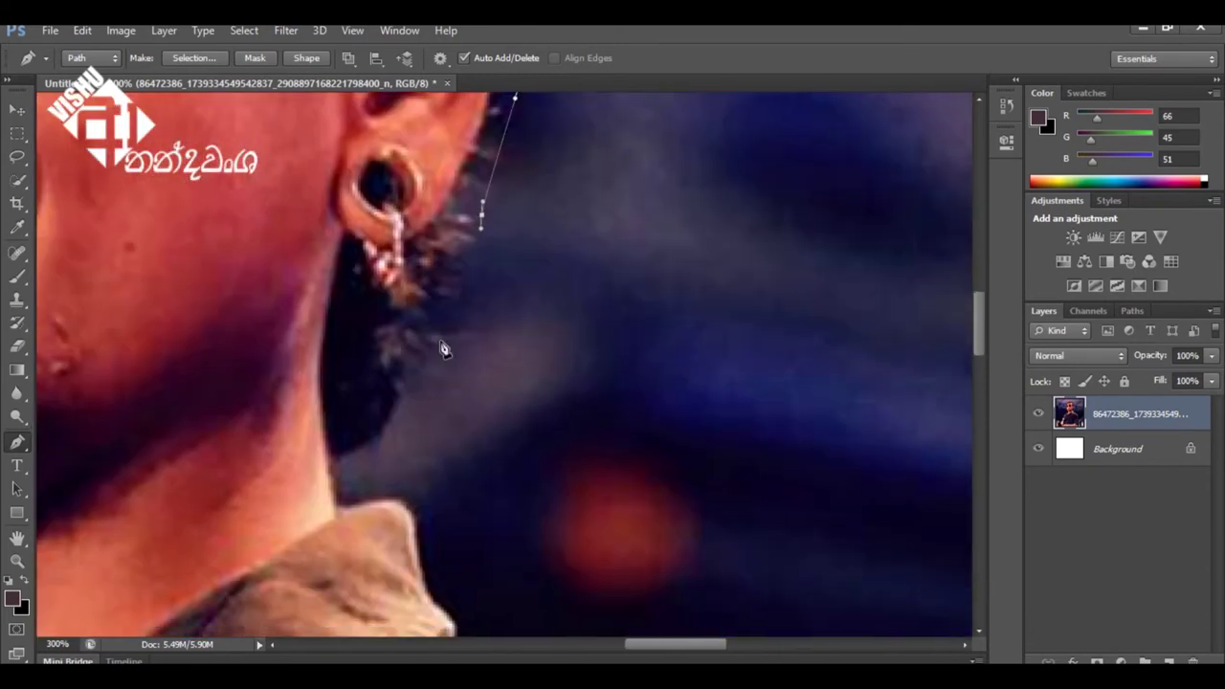
{"action": "scroll", "coordinate": [443, 349], "scroll_direction": "down", "scroll_amount": 3}
{"action": "scroll", "coordinate": [431, 344], "scroll_direction": "left", "scroll_amount": 1}
{"action": "scroll", "coordinate": [421, 287], "scroll_direction": "down", "scroll_amount": 3}
{"action": "scroll", "coordinate": [426, 258], "scroll_direction": "down", "scroll_amount": 2}
{"action": "scroll", "coordinate": [466, 271], "scroll_direction": "right", "scroll_amount": 2}
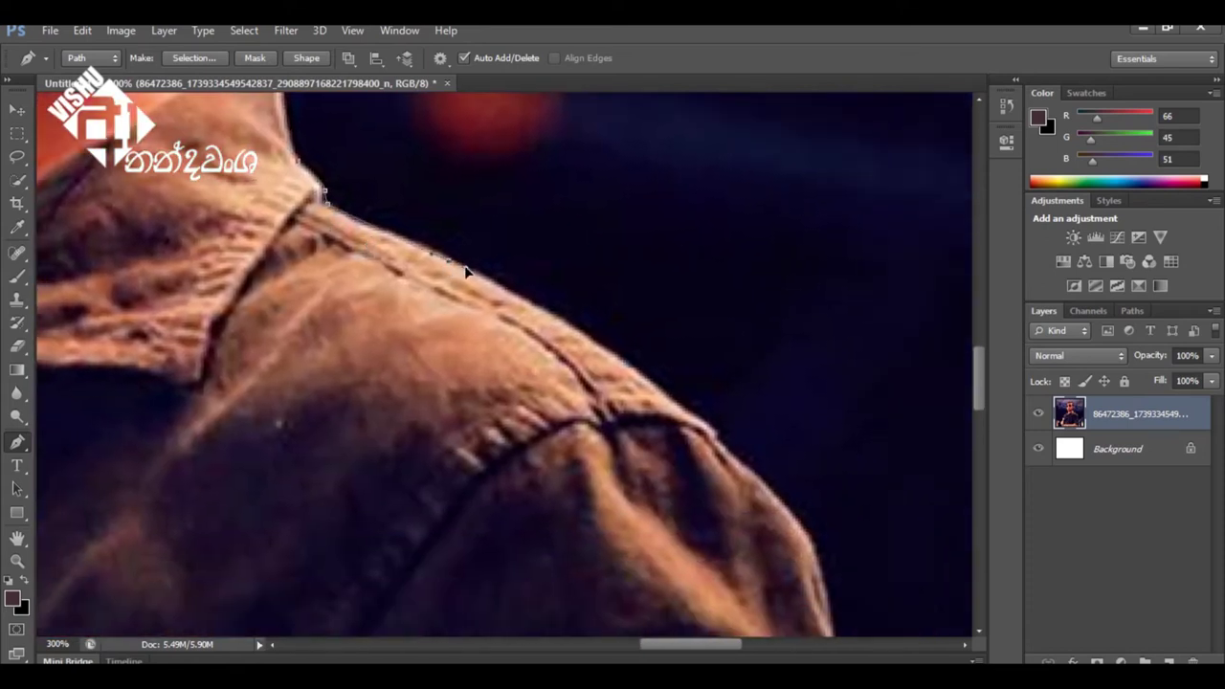
{"action": "scroll", "coordinate": [450, 268], "scroll_direction": "down", "scroll_amount": 3}
{"action": "scroll", "coordinate": [440, 268], "scroll_direction": "down", "scroll_amount": 2}
{"action": "scroll", "coordinate": [440, 268], "scroll_direction": "right", "scroll_amount": 1}
{"action": "scroll", "coordinate": [437, 282], "scroll_direction": "down", "scroll_amount": 3}
{"action": "scroll", "coordinate": [452, 302], "scroll_direction": "down", "scroll_amount": 1}
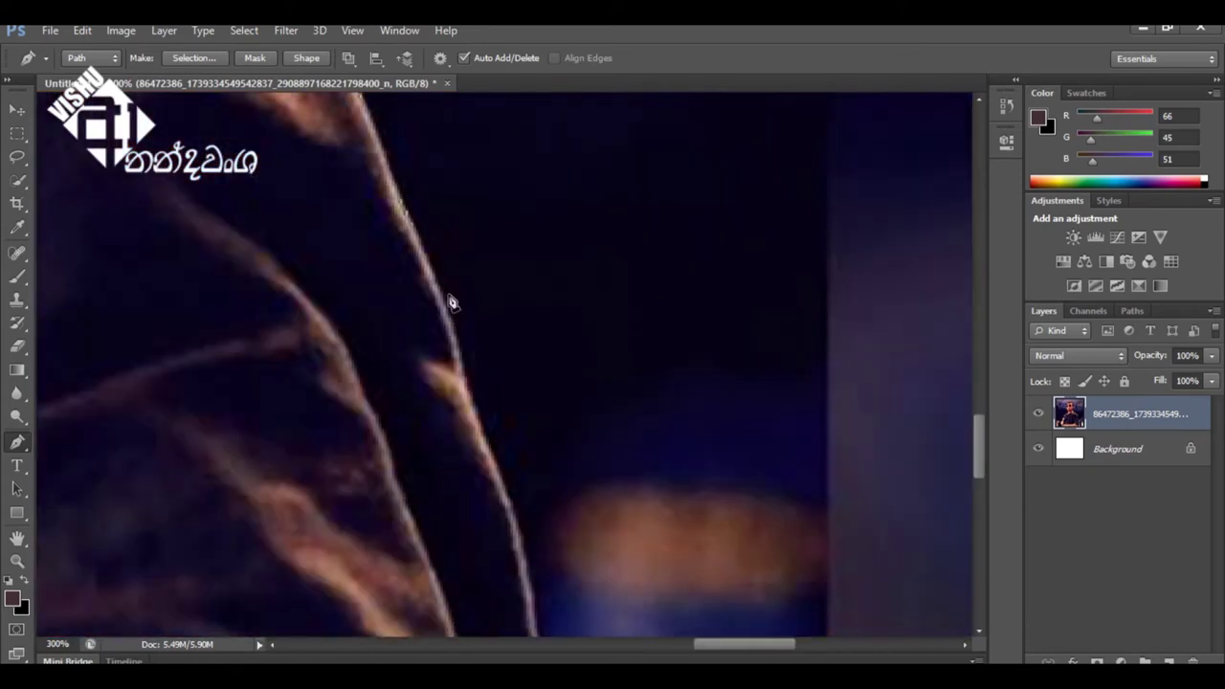
{"action": "scroll", "coordinate": [452, 326], "scroll_direction": "down", "scroll_amount": 2}
{"action": "scroll", "coordinate": [479, 296], "scroll_direction": "down", "scroll_amount": 3}
{"action": "scroll", "coordinate": [496, 263], "scroll_direction": "down", "scroll_amount": 2}
{"action": "scroll", "coordinate": [504, 247], "scroll_direction": "down", "scroll_amount": 2}
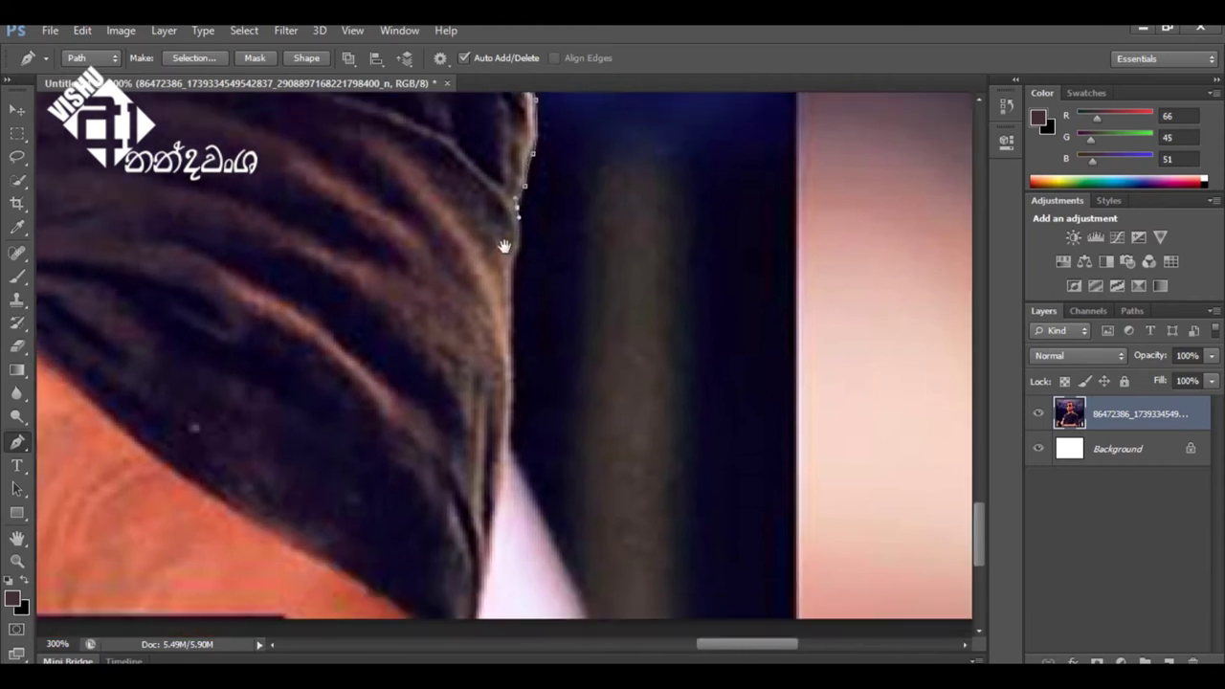
{"action": "scroll", "coordinate": [505, 247], "scroll_direction": "down", "scroll_amount": 3}
{"action": "scroll", "coordinate": [511, 402], "scroll_direction": "down", "scroll_amount": 2}
{"action": "key", "text": "ctrl+0"}
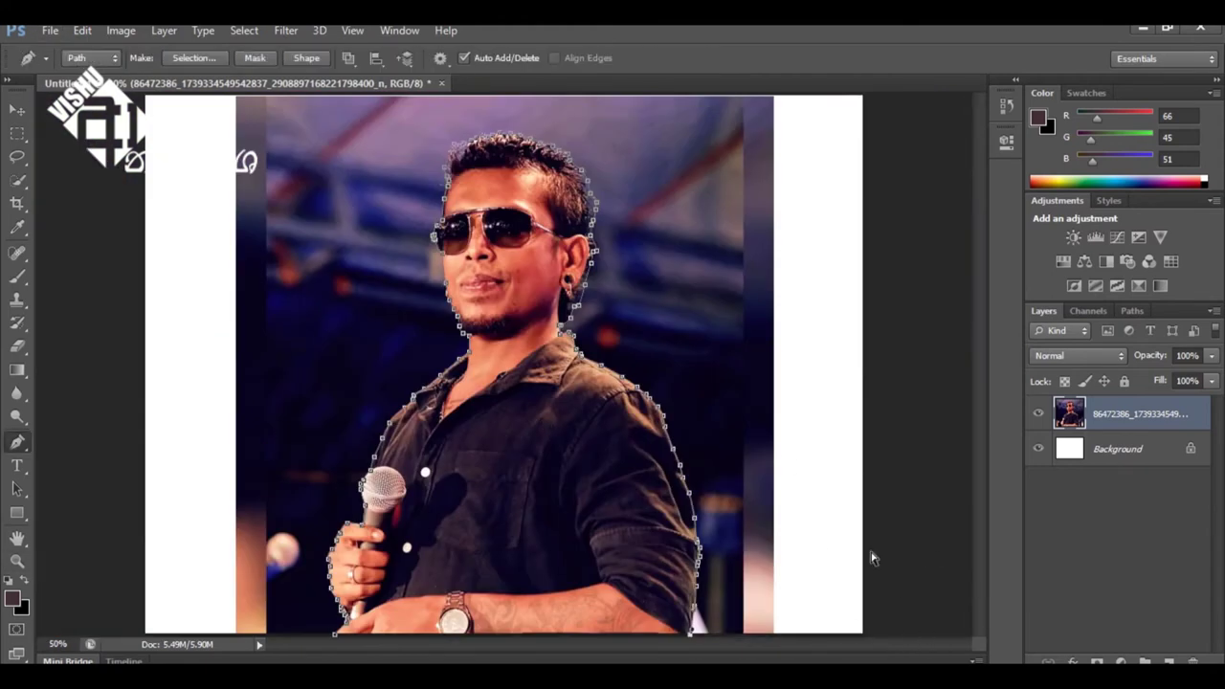
Step: Convert the traced path into a selection and delete the stage background around the man
{"action": "left_click", "coordinate": [750, 599], "text": "alt"}
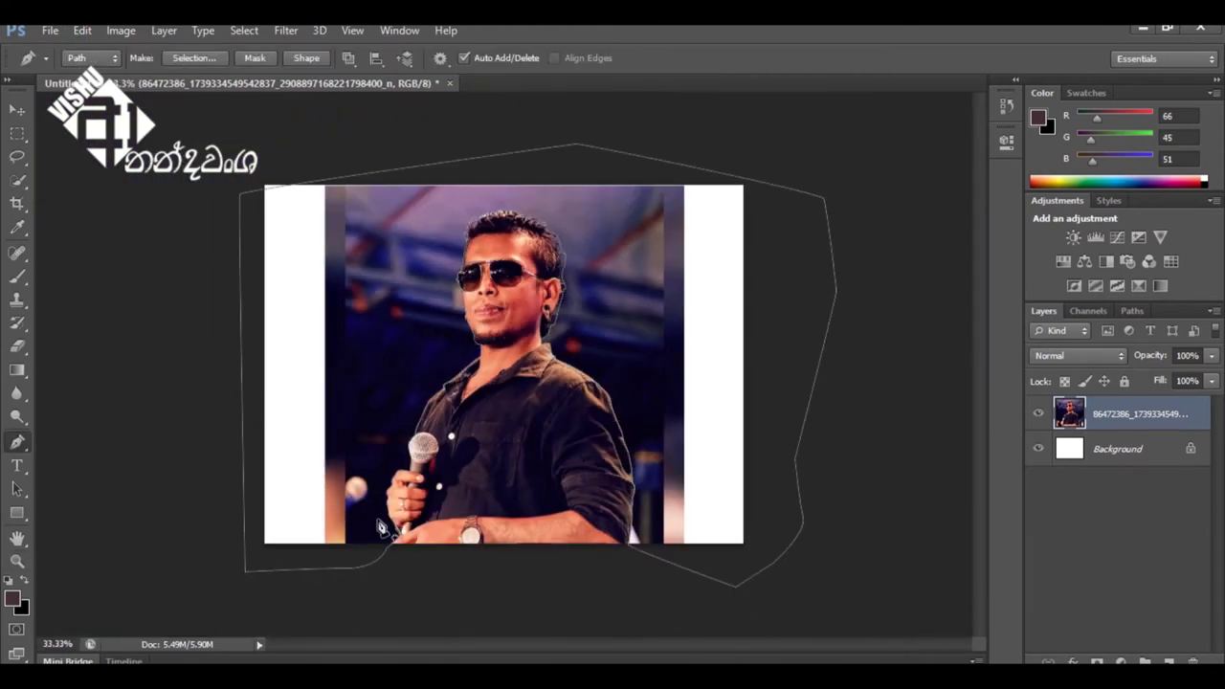
{"action": "right_click", "coordinate": [756, 379]}
{"action": "left_click", "coordinate": [733, 271]}
{"action": "key", "text": "Return"}
{"action": "key", "text": "Delete"}
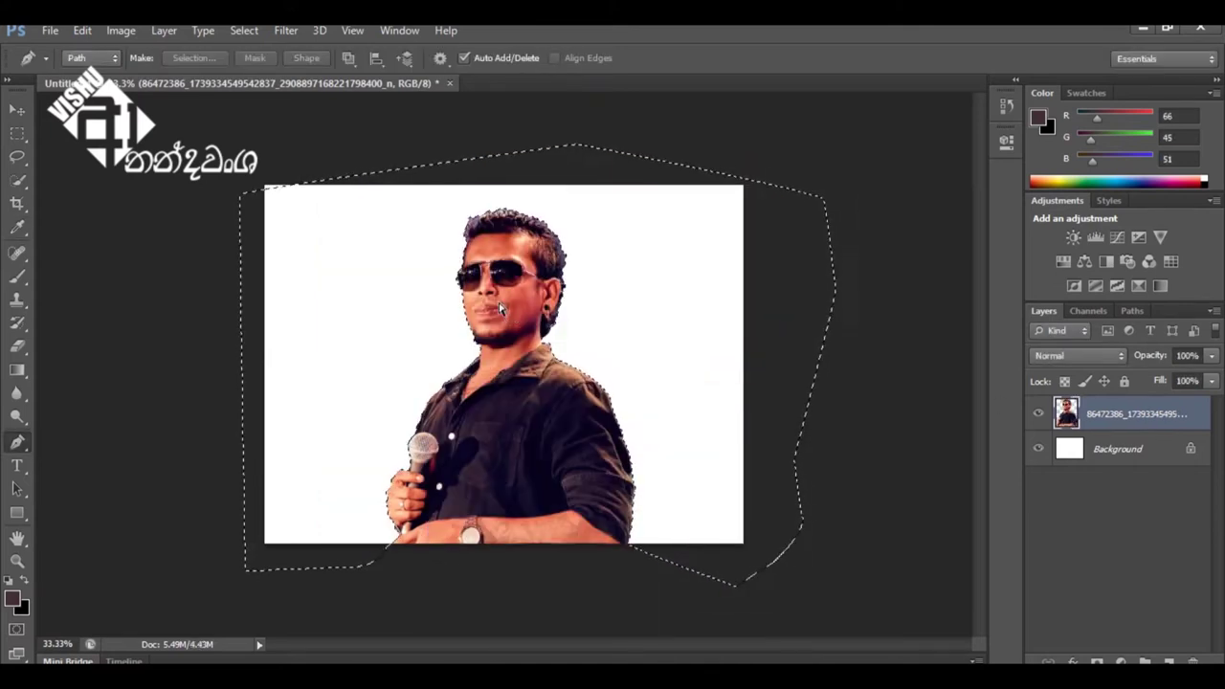
Step: In Refine Edge, zoom in on the hair, change the edge preview mode and enable Smart Radius
{"action": "key", "text": "z"}
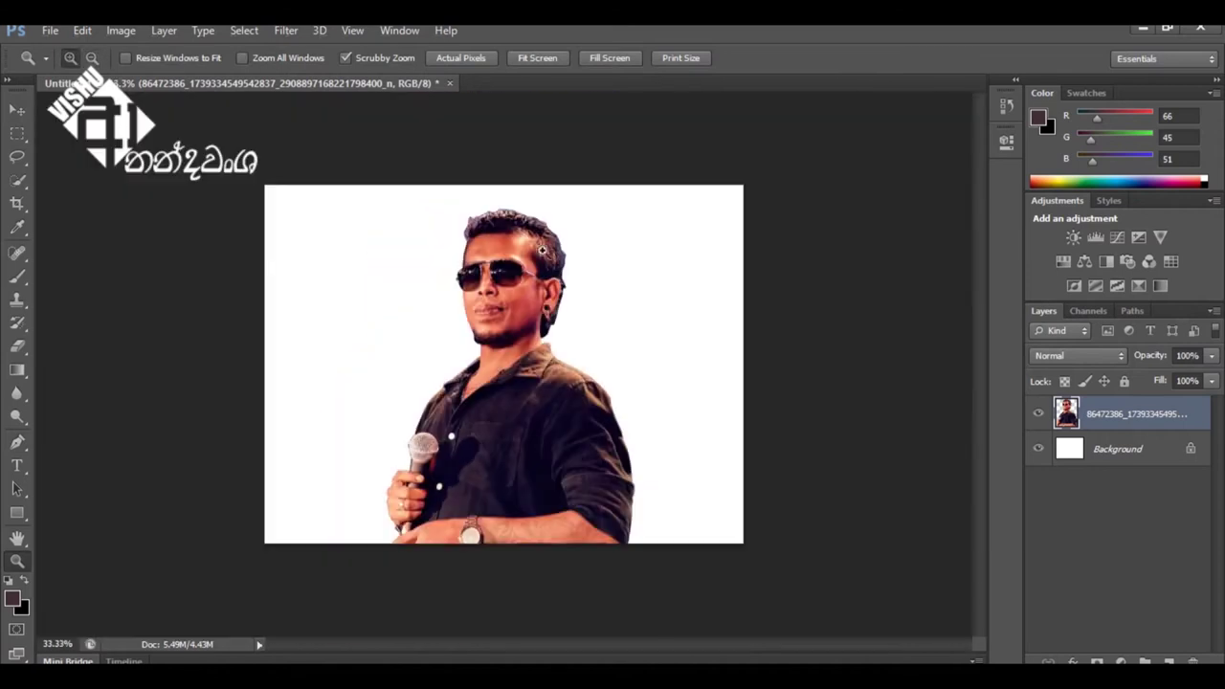
{"action": "key", "text": "alt+ctrl+r"}
{"action": "left_click", "coordinate": [507, 239]}
{"action": "left_click", "coordinate": [383, 239]}
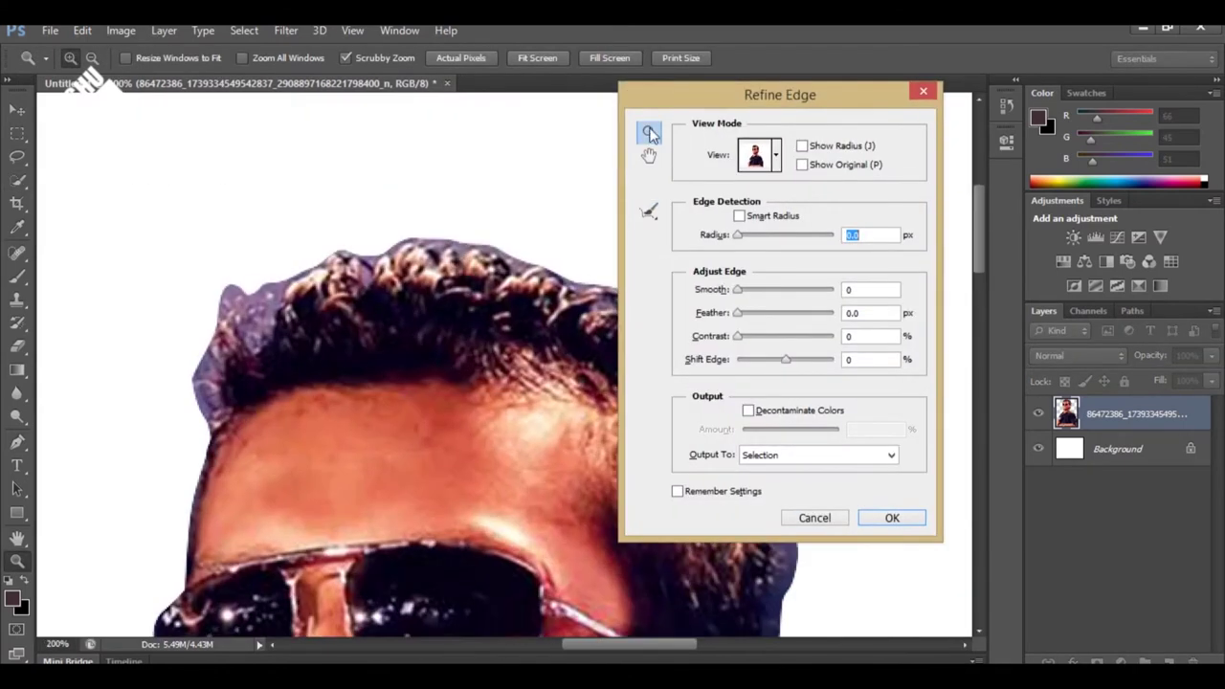
{"action": "left_click", "coordinate": [765, 155]}
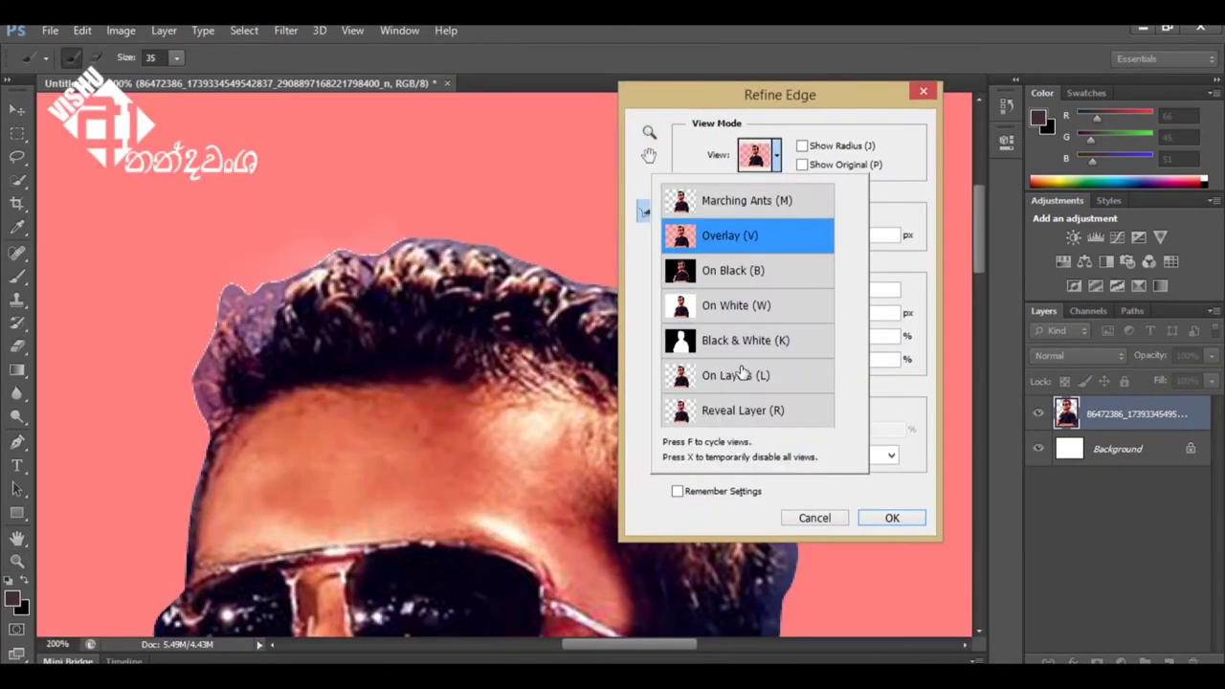
{"action": "left_click", "coordinate": [760, 201]}
{"action": "left_click", "coordinate": [802, 146]}
{"action": "left_click", "coordinate": [741, 219]}
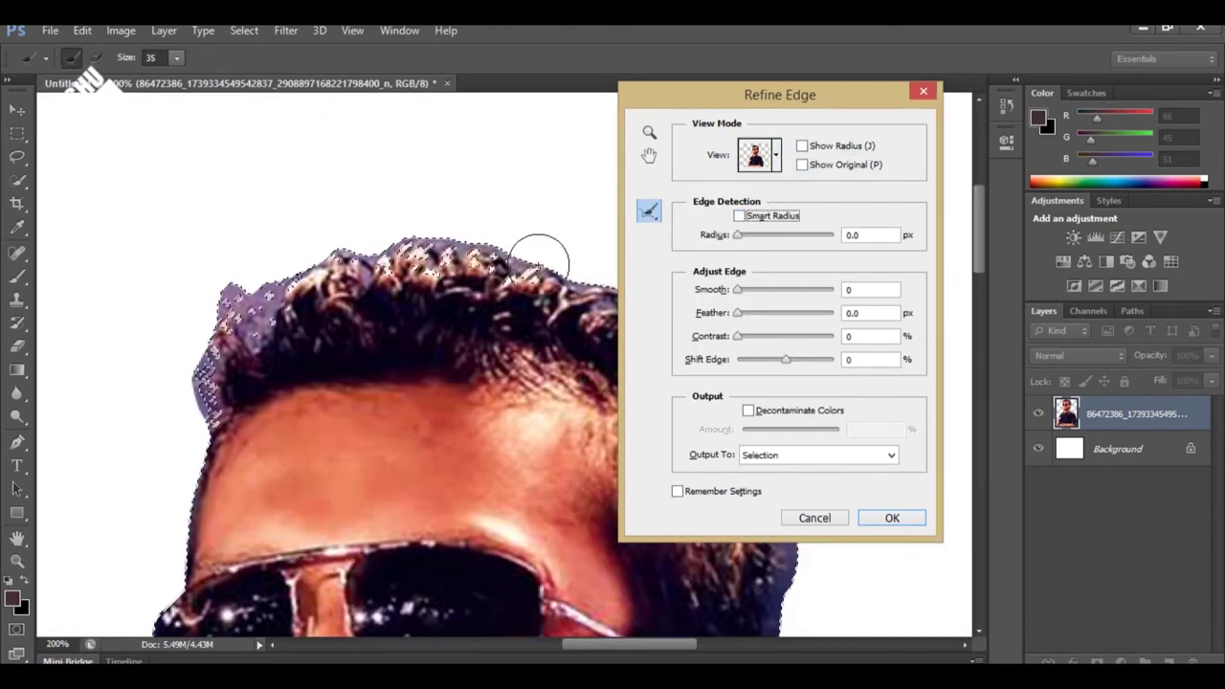
Step: Brush over the hair edges beside the ear and output the refined cutout to a new layer
{"action": "left_click_drag", "start_coordinate": [727, 95], "coordinate": [909, 119]}
{"action": "left_click_drag", "start_coordinate": [766, 440], "coordinate": [526, 194]}
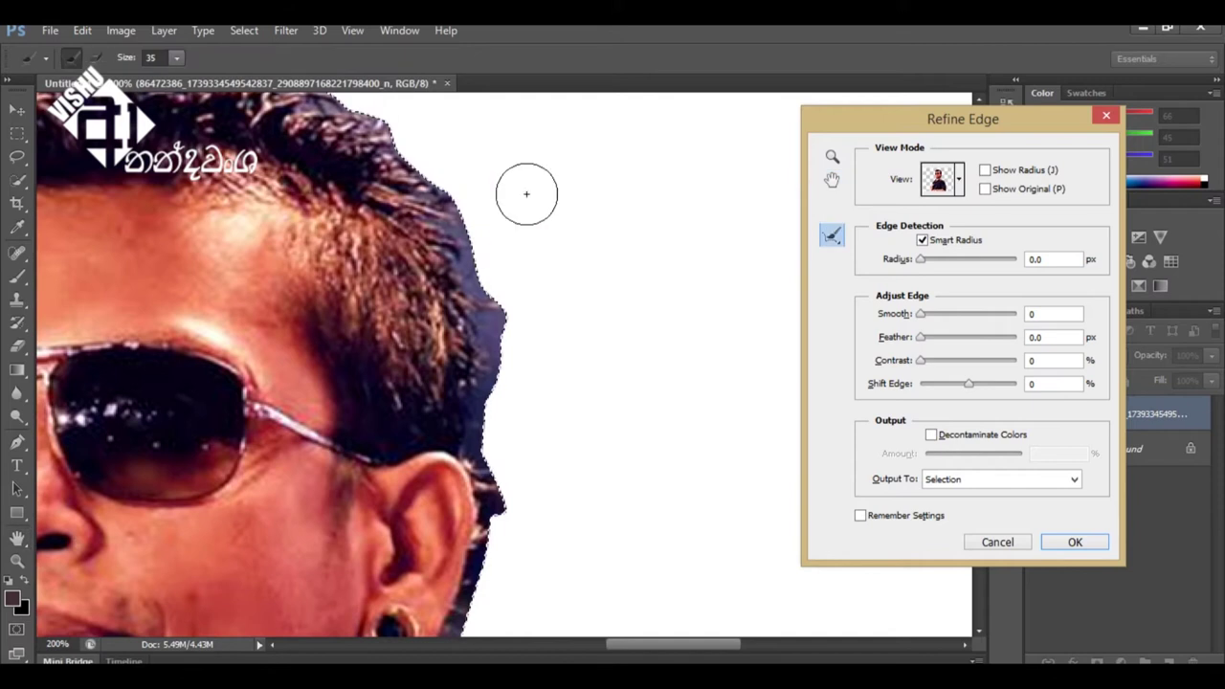
{"action": "key", "text": "Return"}
{"action": "key", "text": "z"}
{"action": "key", "text": "ctrl+minus"}
{"action": "key", "text": "ctrl+minus"}
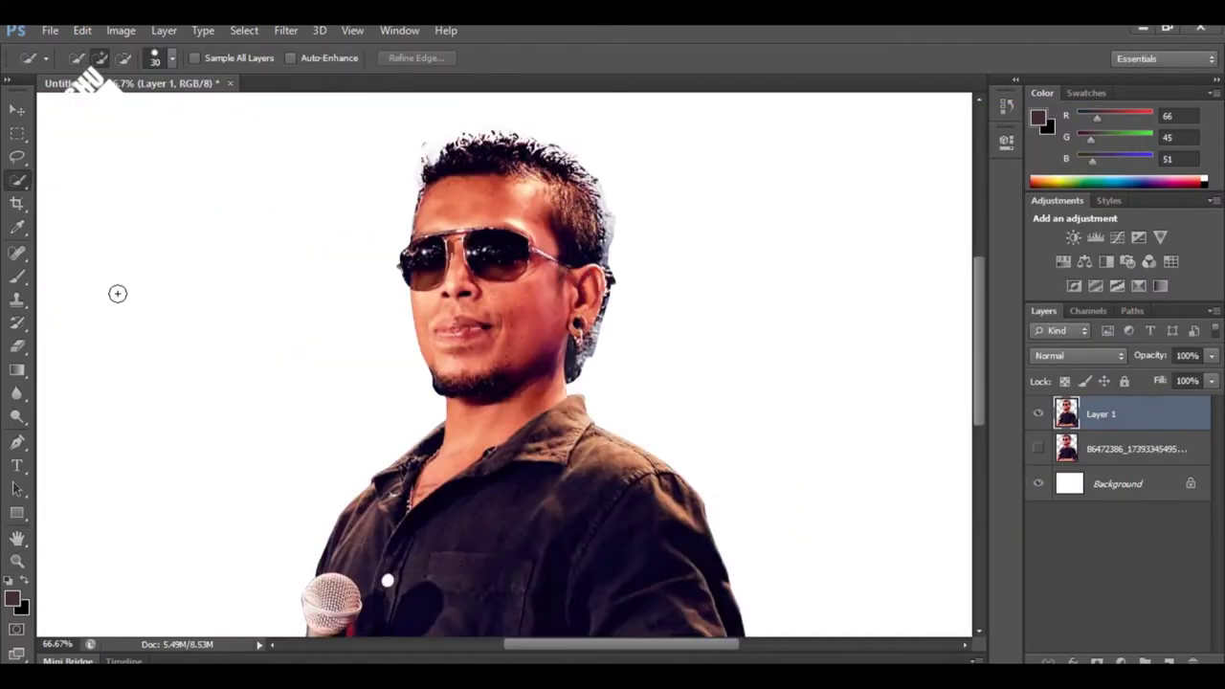
Step: Erase leftover background around the head with the Background Eraser
{"action": "right_click", "coordinate": [17, 346]}
{"action": "left_click", "coordinate": [115, 358]}
{"action": "scroll", "coordinate": [593, 350], "scroll_direction": "up", "scroll_amount": 2}
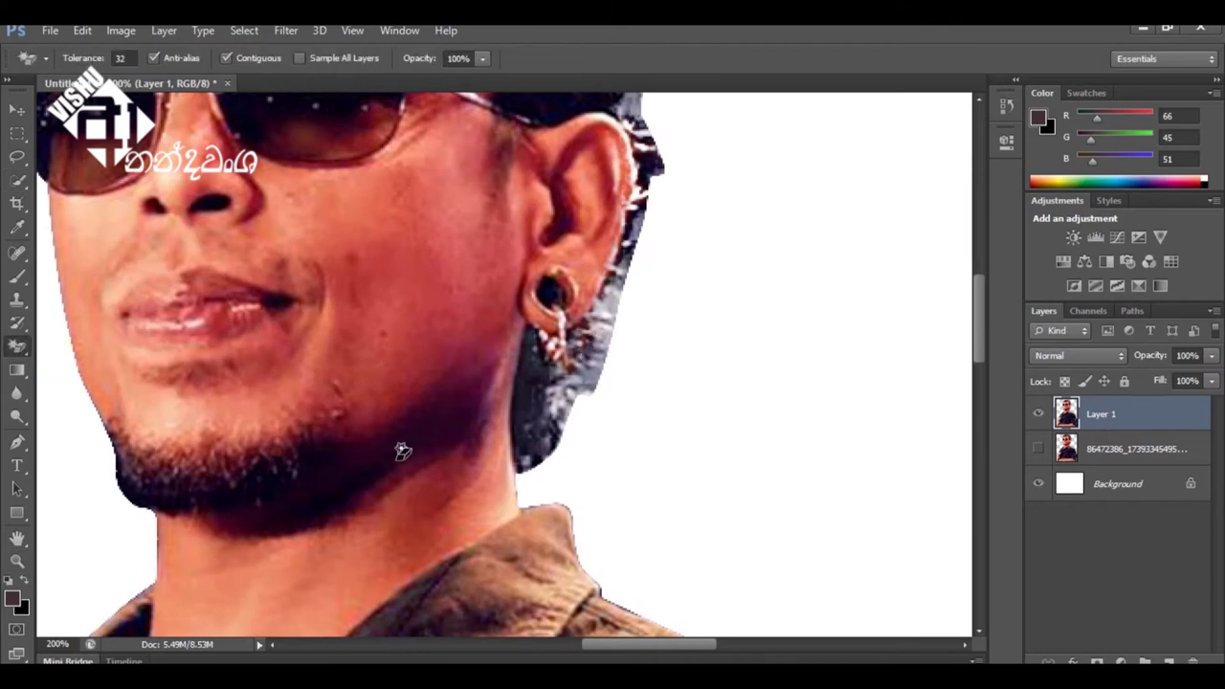
{"action": "left_click_drag", "start_coordinate": [977, 337], "coordinate": [977, 281]}
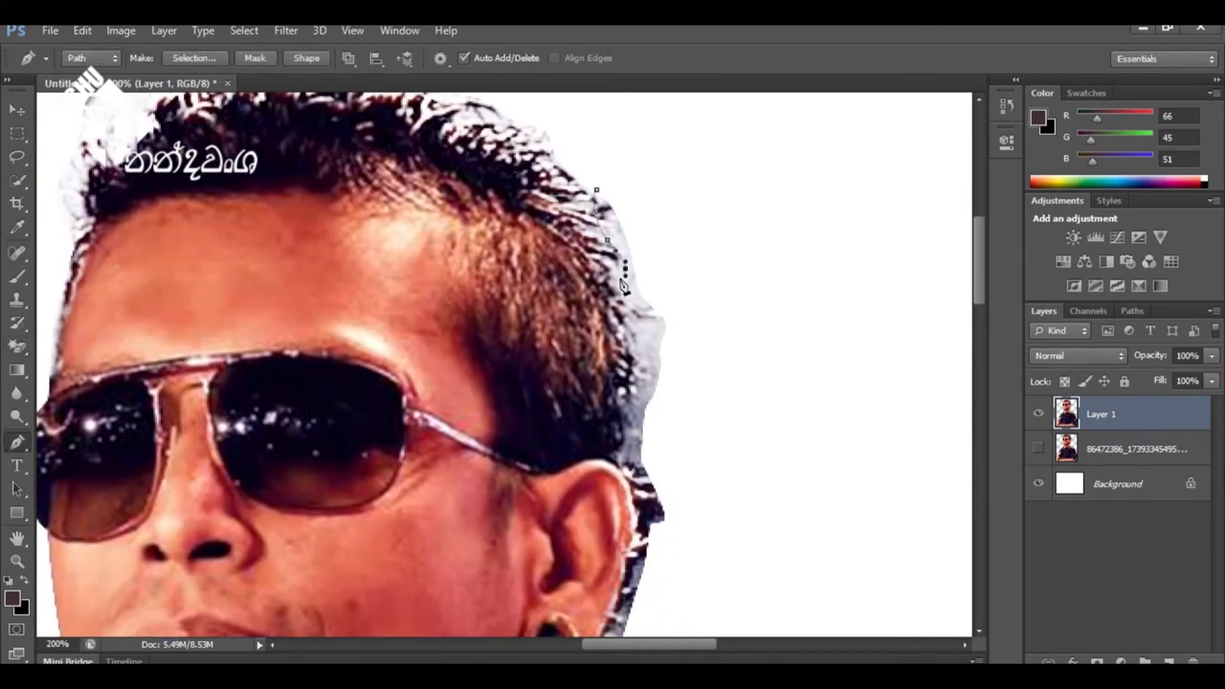
{"action": "scroll", "coordinate": [623, 285], "scroll_direction": "down", "scroll_amount": 4}
{"action": "scroll", "coordinate": [612, 287], "scroll_direction": "down", "scroll_amount": 1}
{"action": "scroll", "coordinate": [603, 295], "scroll_direction": "down", "scroll_amount": 2}
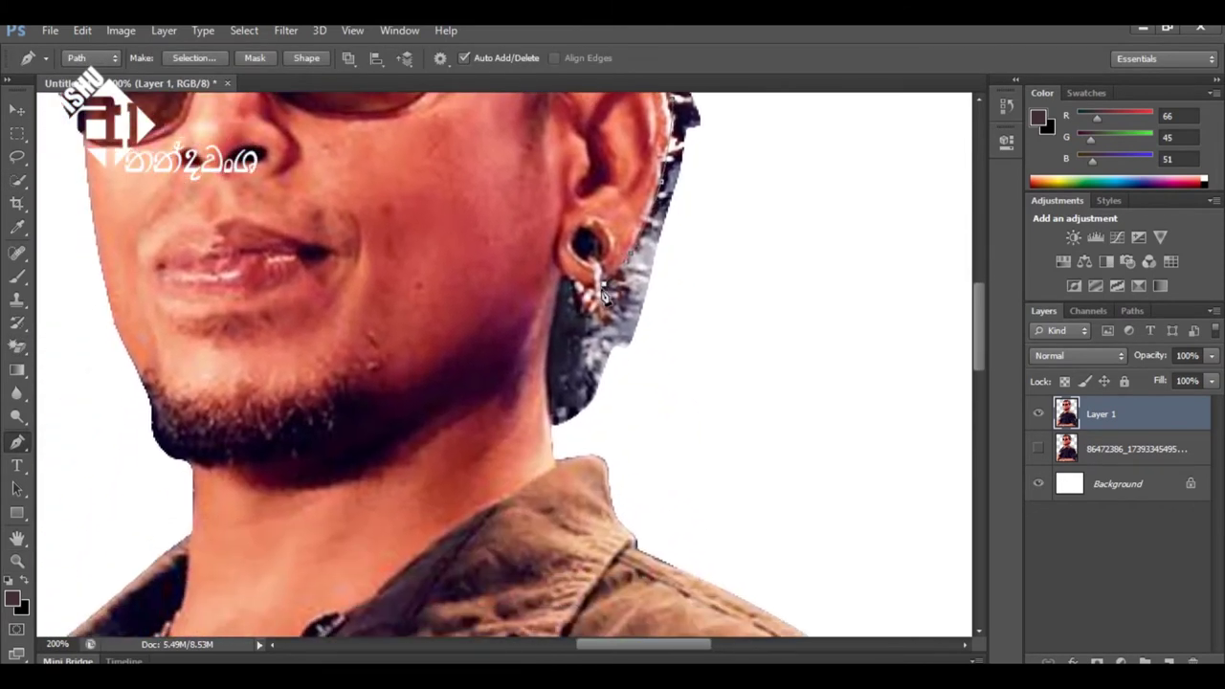
{"action": "scroll", "coordinate": [603, 295], "scroll_direction": "up", "scroll_amount": 1}
Step: Outline the leftover stage patch beside the neck, turn it into a selection and delete it
{"action": "left_click", "coordinate": [578, 330]}
{"action": "scroll", "coordinate": [584, 343], "scroll_direction": "down", "scroll_amount": 3}
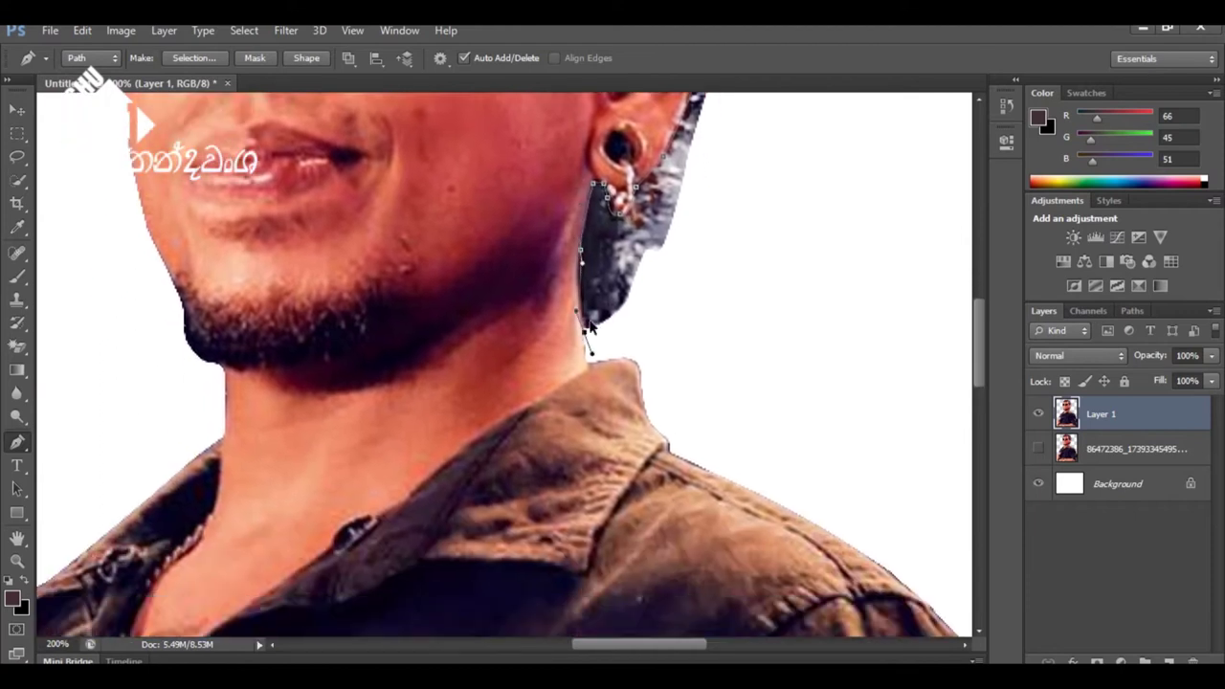
{"action": "scroll", "coordinate": [647, 323], "scroll_direction": "up", "scroll_amount": 5}
{"action": "right_click", "coordinate": [456, 259]}
{"action": "left_click", "coordinate": [528, 341]}
{"action": "key", "text": "Delete"}
{"action": "key", "text": "ctrl+d"}
{"action": "key", "text": "z"}
{"action": "key", "text": "ctrl+0"}
Step: Switch to the plain Eraser and zoom in on the hair and face for cleanup
{"action": "left_click", "coordinate": [17, 346]}
{"action": "right_click", "coordinate": [17, 347]}
{"action": "key", "text": "z"}
{"action": "left_click", "coordinate": [469, 131]}
{"action": "key", "text": "e"}
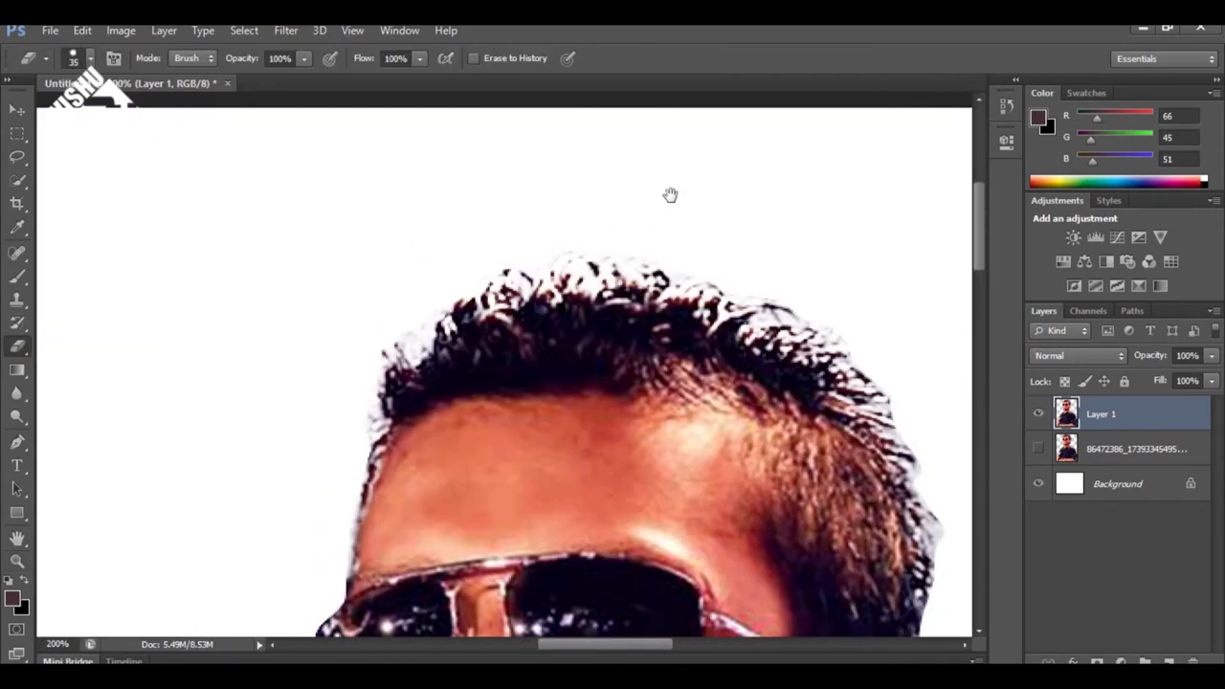
{"action": "left_click_drag", "start_coordinate": [669, 195], "coordinate": [392, 137]}
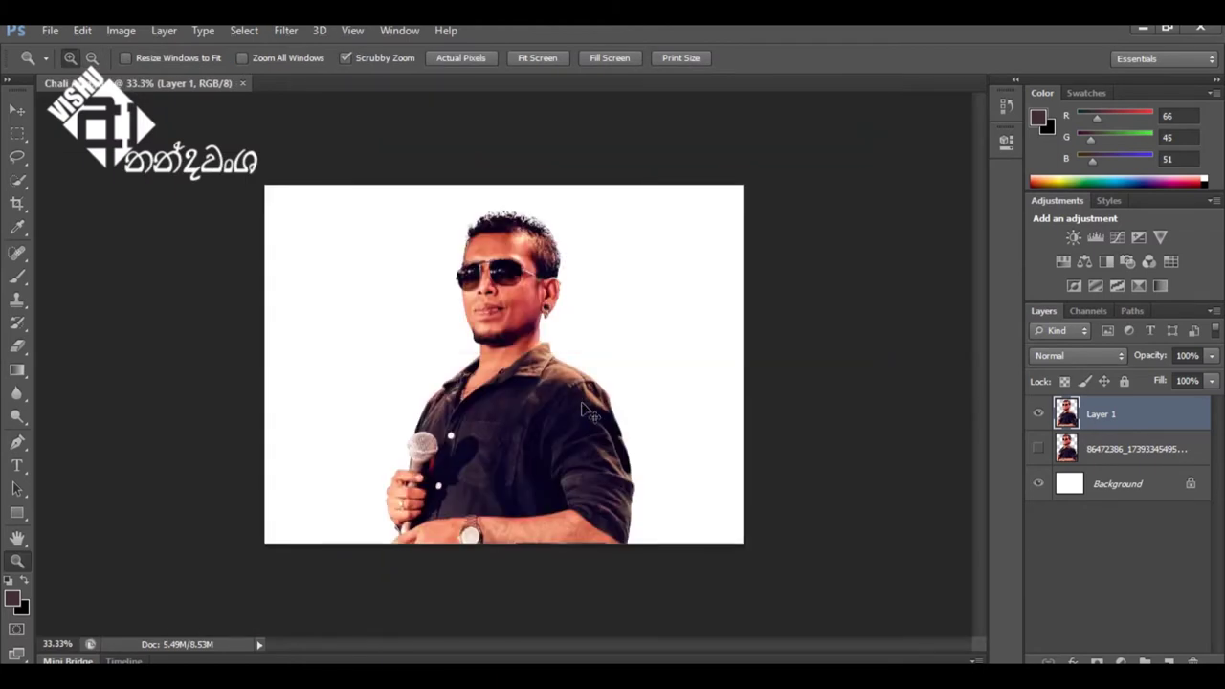
Step: Outline the fringe along the chin with the Pen tool and make it a selection
{"action": "key", "text": "ctrl+j"}
{"action": "key", "text": "m"}
{"action": "key", "text": "z"}
{"action": "left_click", "coordinate": [489, 338]}
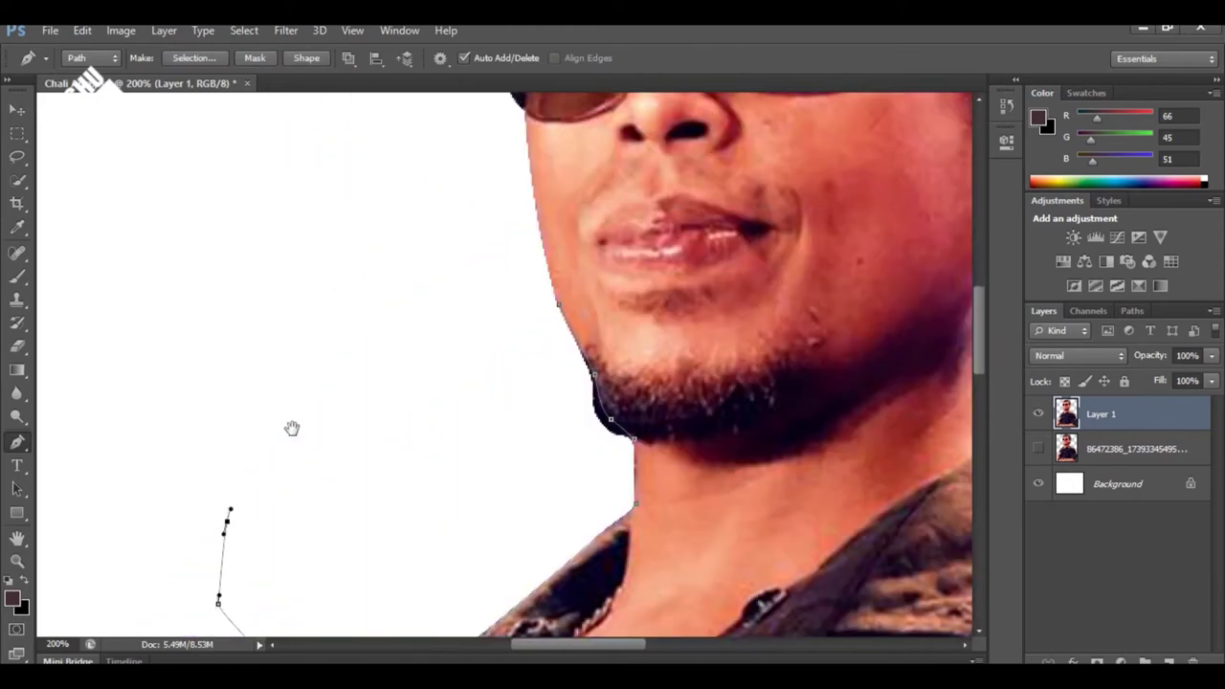
{"action": "right_click", "coordinate": [356, 258]}
{"action": "left_click", "coordinate": [465, 355]}
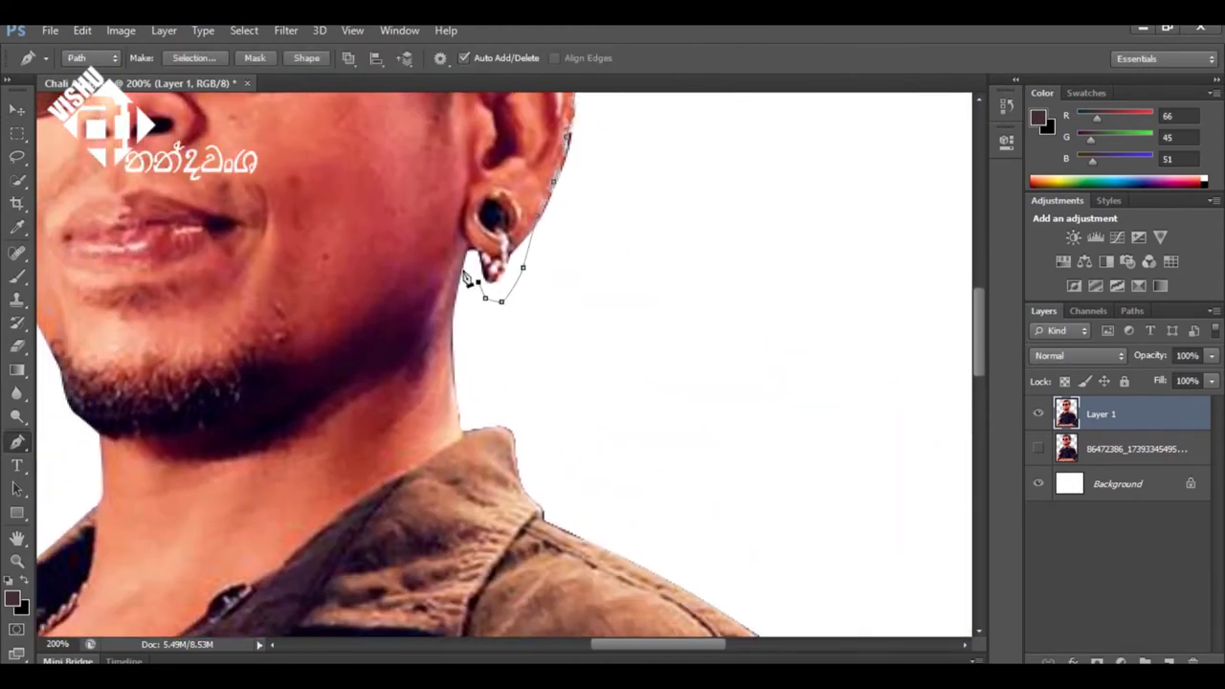
Step: Trace a closed path down the neck, shoulder and arm back to the ear and select it
{"action": "left_click", "coordinate": [453, 344]}
{"action": "scroll", "coordinate": [452, 344], "scroll_direction": "down", "scroll_amount": 3}
{"action": "scroll", "coordinate": [459, 356], "scroll_direction": "down", "scroll_amount": 3}
{"action": "left_click", "coordinate": [521, 362]}
{"action": "scroll", "coordinate": [522, 362], "scroll_direction": "down", "scroll_amount": 5}
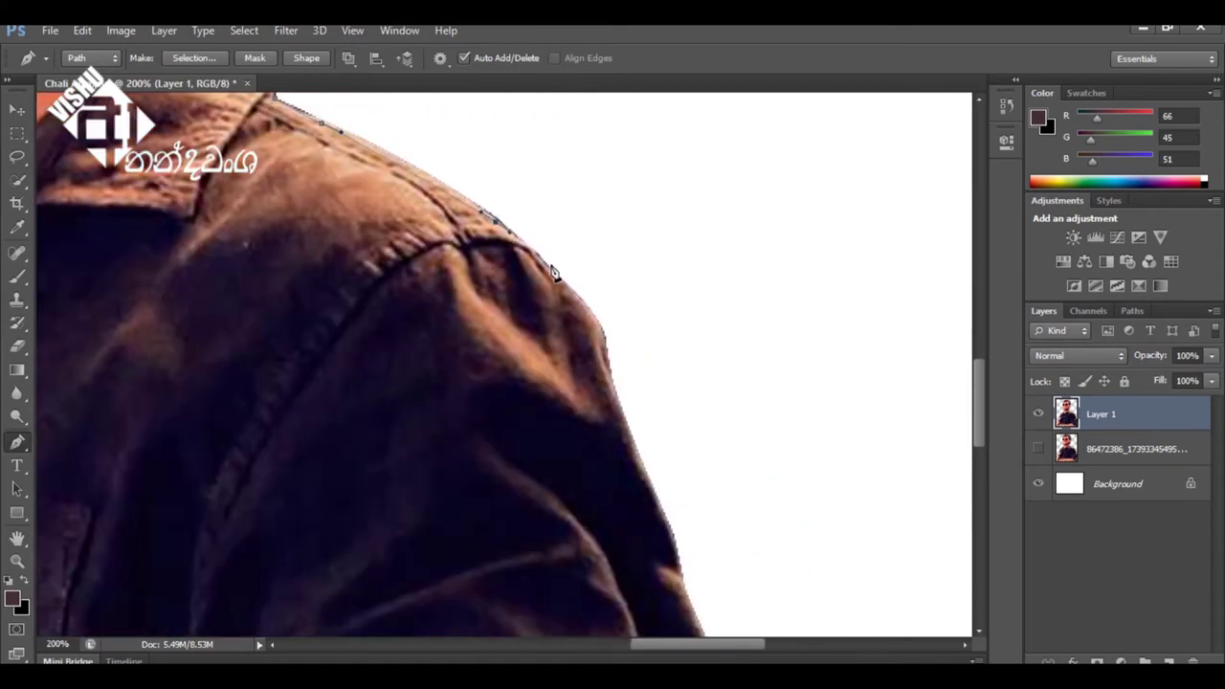
{"action": "scroll", "coordinate": [574, 252], "scroll_direction": "down", "scroll_amount": 3}
{"action": "scroll", "coordinate": [618, 344], "scroll_direction": "up", "scroll_amount": 5}
{"action": "scroll", "coordinate": [618, 345], "scroll_direction": "up", "scroll_amount": 3}
{"action": "left_click", "coordinate": [604, 440]}
{"action": "left_click", "coordinate": [369, 389]}
{"action": "right_click", "coordinate": [494, 464]}
{"action": "left_click", "coordinate": [536, 128]}
{"action": "key", "text": "Return"}
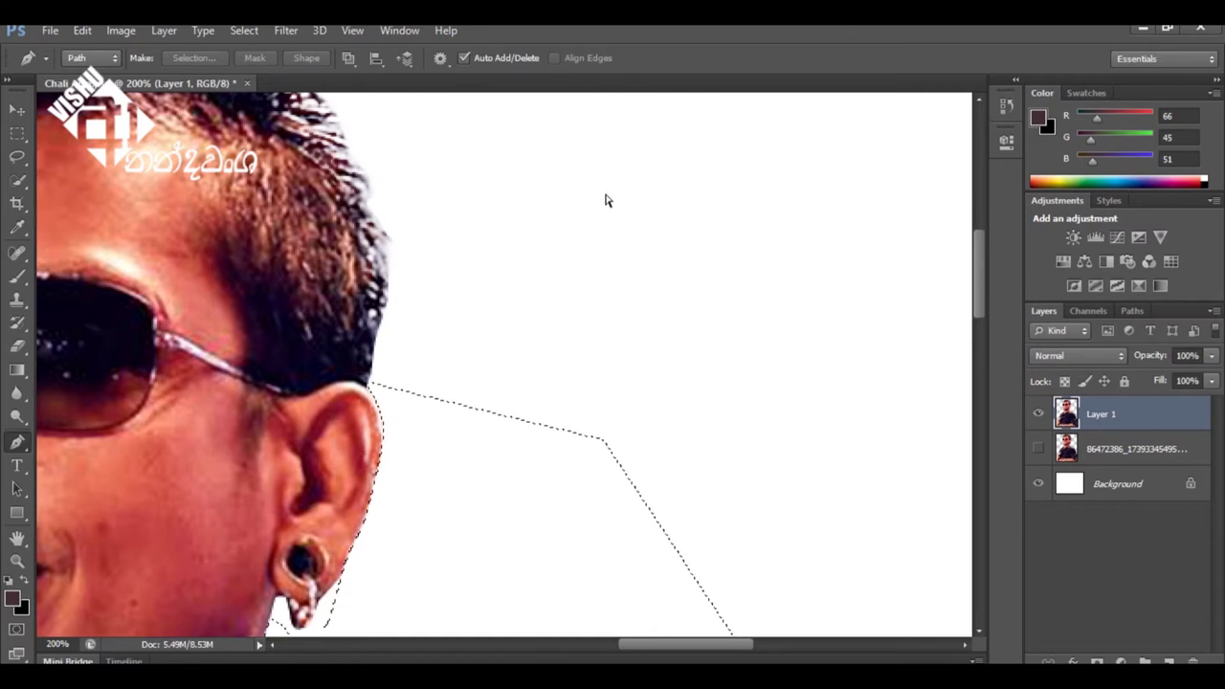
Step: Trace a curved path along the hand on the microphone to clear the fringe there
{"action": "key", "text": "ctrl+0"}
{"action": "key", "text": "ctrl+plus"}
{"action": "key", "text": "ctrl+plus"}
{"action": "key", "text": "p"}
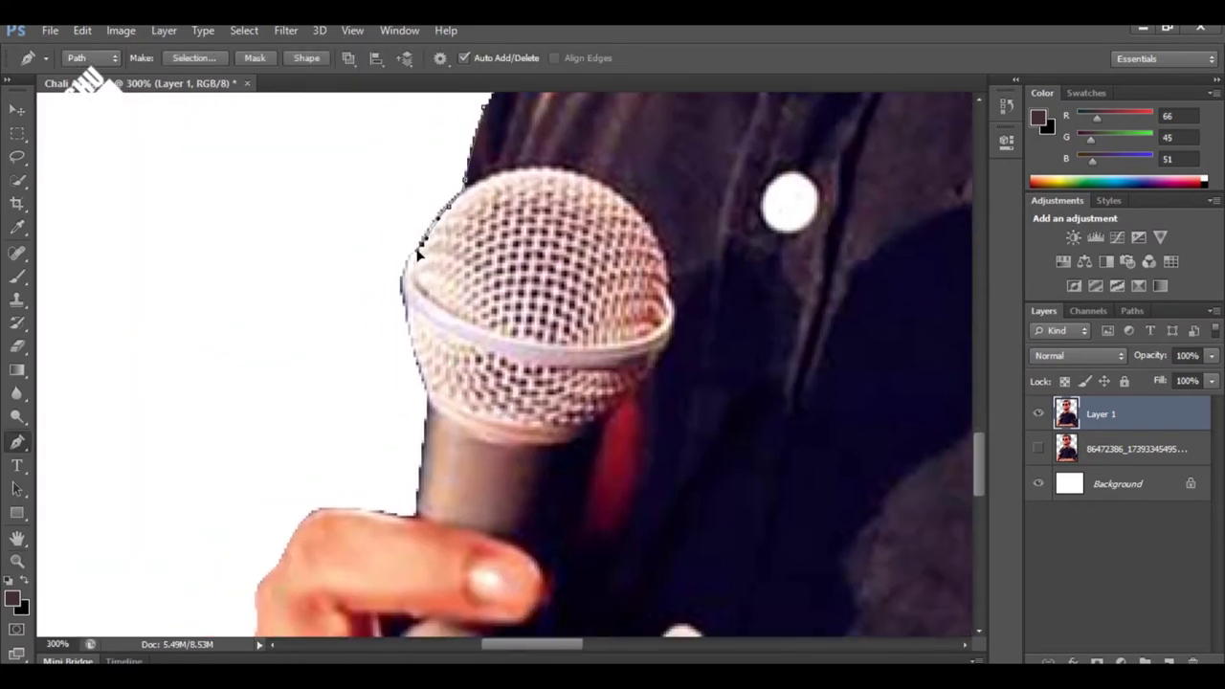
{"action": "scroll", "coordinate": [418, 254], "scroll_direction": "down", "scroll_amount": 5}
{"action": "scroll", "coordinate": [459, 344], "scroll_direction": "down", "scroll_amount": 3}
{"action": "left_click", "coordinate": [378, 269]}
{"action": "left_click", "coordinate": [388, 347]}
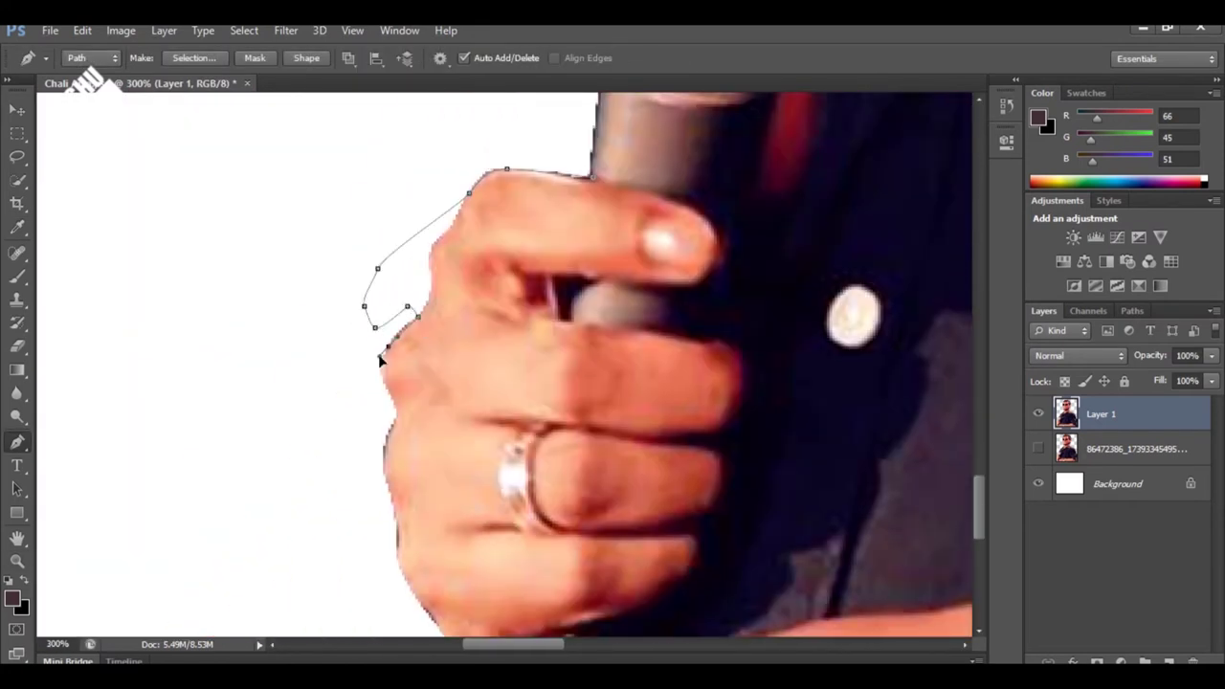
{"action": "left_click_drag", "start_coordinate": [380, 359], "coordinate": [385, 318]}
{"action": "left_click_drag", "start_coordinate": [397, 404], "coordinate": [402, 191]}
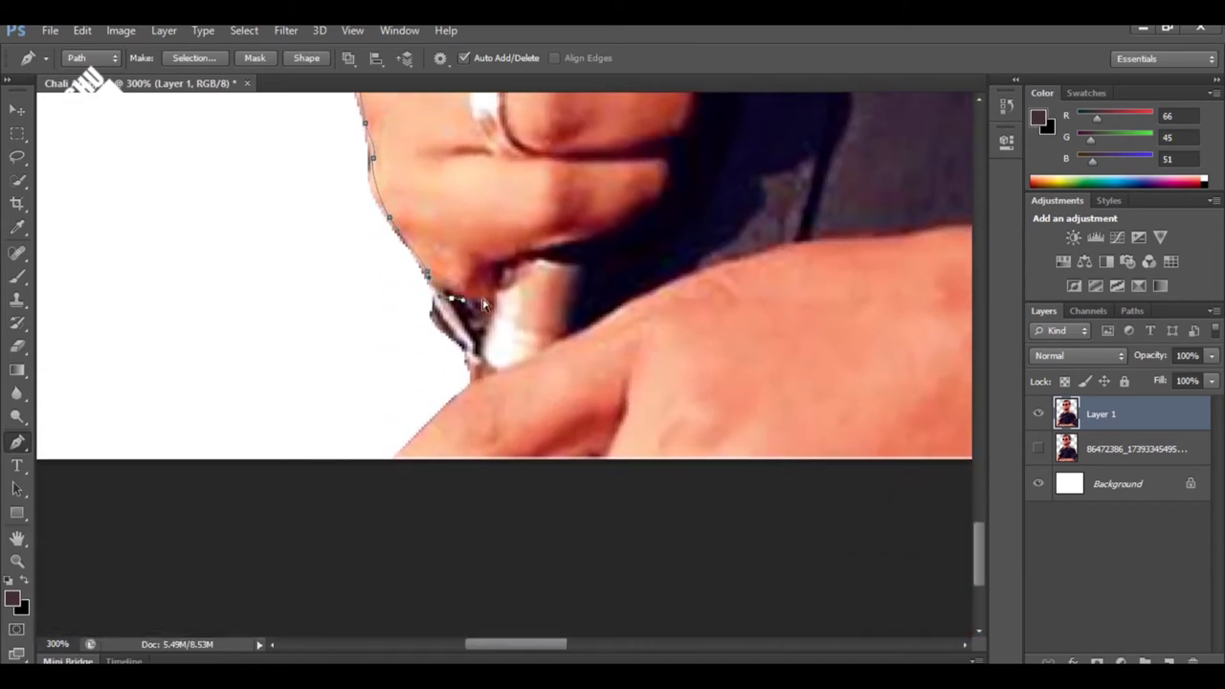
{"action": "left_click_drag", "start_coordinate": [470, 541], "coordinate": [306, 325]}
{"action": "left_click_drag", "start_coordinate": [312, 232], "coordinate": [520, 274]}
{"action": "right_click", "coordinate": [482, 263]}
{"action": "key", "text": "Escape"}
Step: Duplicate the man's layer as Layer 1 copy and marquee-select a rectangle around his head
{"action": "key", "text": "ctrl+0"}
{"action": "key", "text": "ctrl+j"}
{"action": "key", "text": "m"}
{"action": "left_click_drag", "start_coordinate": [390, 118], "coordinate": [610, 269]}
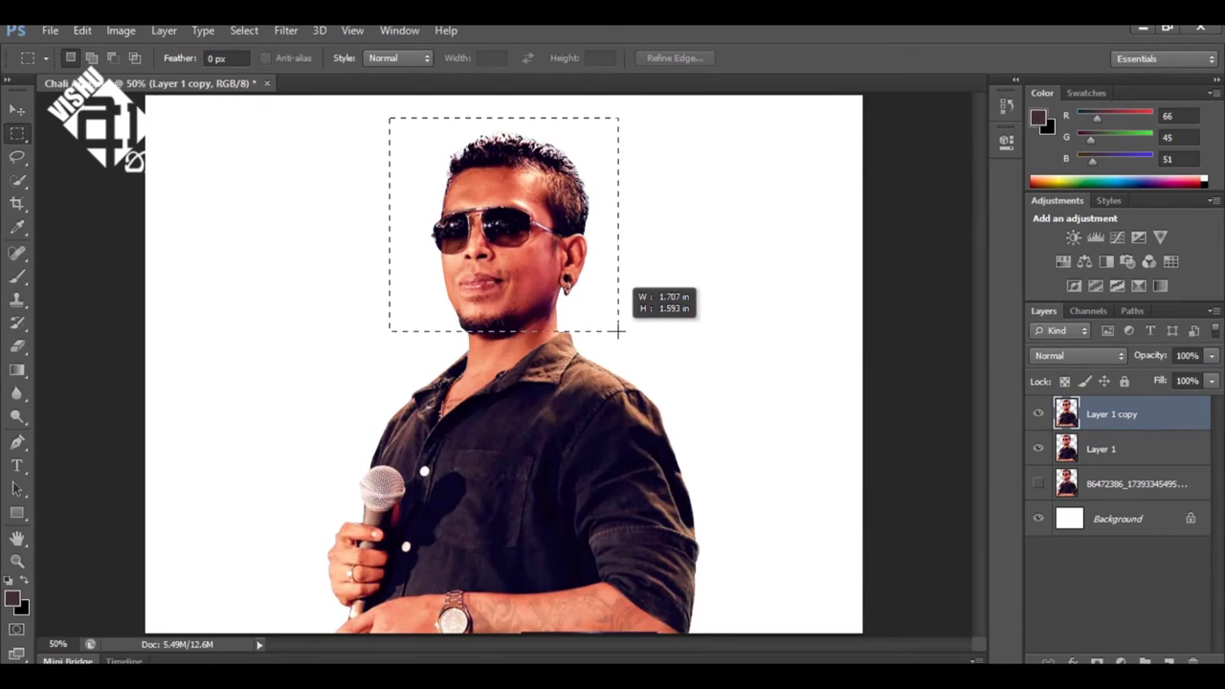
Step: Tilt the head about 12 degrees, copy it onto Layer 2, hide Layer 1, and raise it 160 px
{"action": "right_click", "coordinate": [492, 513]}
{"action": "left_click", "coordinate": [561, 420]}
{"action": "left_click_drag", "start_coordinate": [650, 342], "coordinate": [669, 313]}
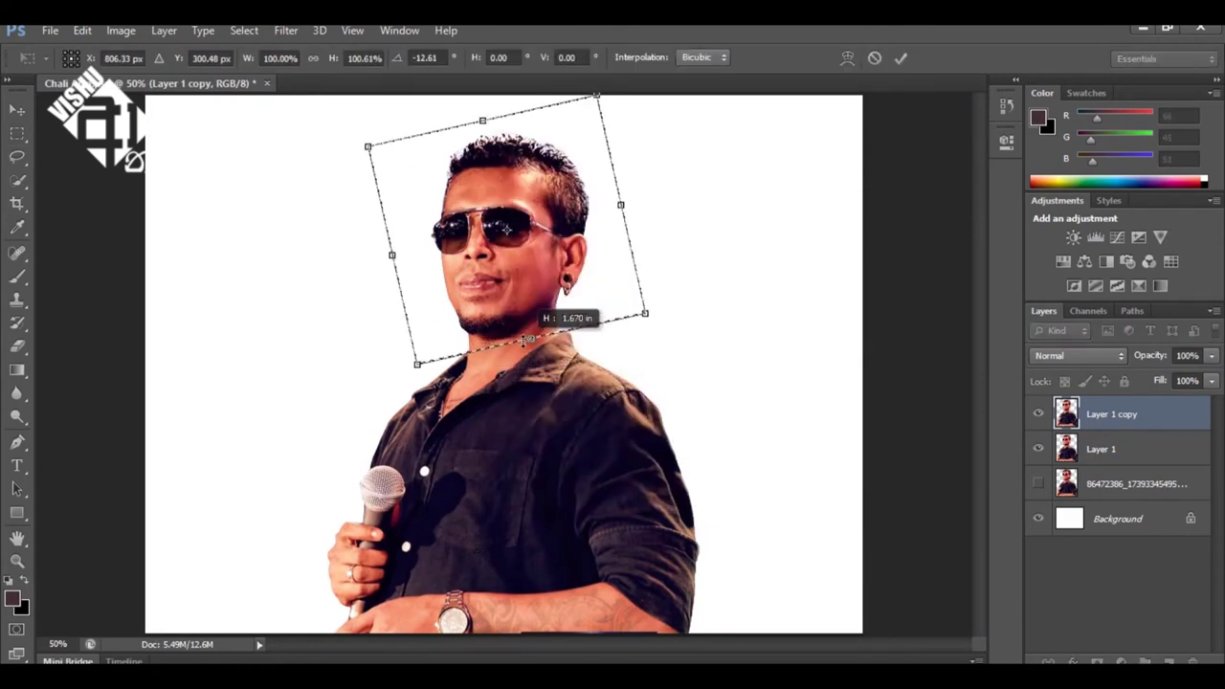
{"action": "key", "text": "Return"}
{"action": "key", "text": "ctrl+j"}
{"action": "left_click", "coordinate": [1038, 483]}
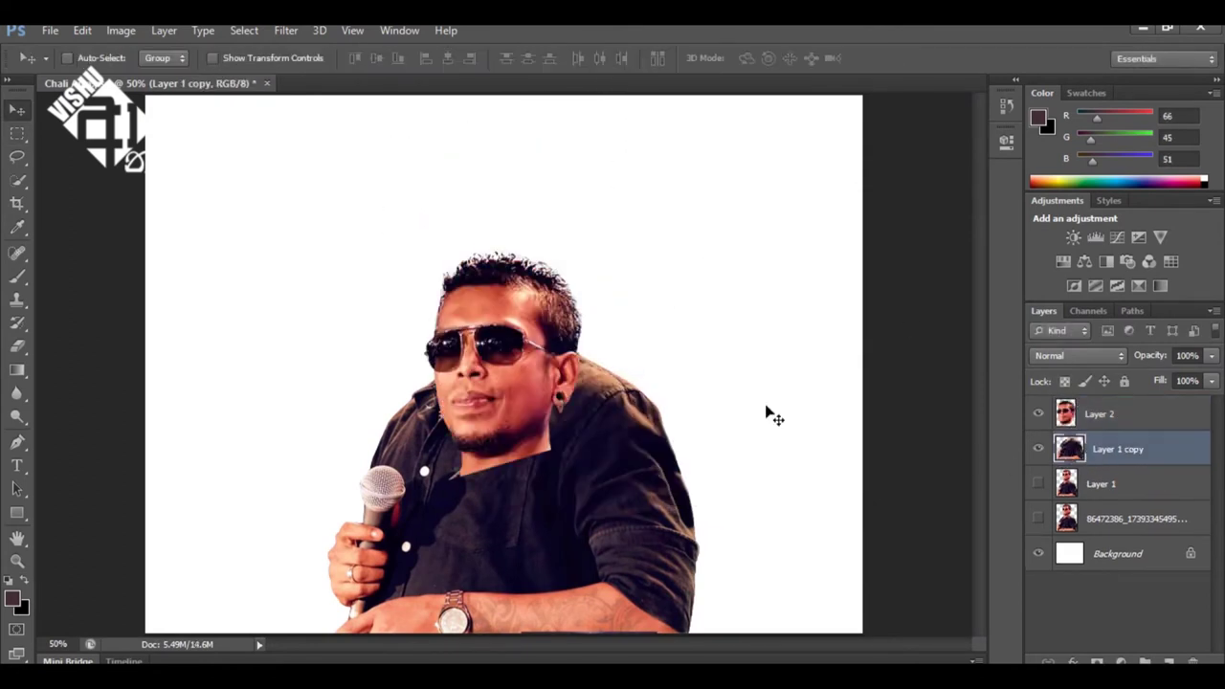
{"action": "left_click_drag", "start_coordinate": [519, 355], "coordinate": [530, 202]}
Step: Check the eraser brush settings and open the Filter menu
{"action": "key", "text": "e"}
{"action": "right_click", "coordinate": [431, 301]}
{"action": "key", "text": "Escape"}
{"action": "left_click", "coordinate": [214, 30]}
Step: Bloat the lips and the right sunglass lens in Liquify on the head layer
{"action": "left_click", "coordinate": [315, 124]}
{"action": "key", "text": "ctrl+plus"}
{"action": "key", "text": "ctrl+plus"}
{"action": "key", "text": "ctrl+plus"}
{"action": "key", "text": "b"}
{"action": "left_click", "coordinate": [445, 372]}
{"action": "left_click_drag", "start_coordinate": [445, 372], "coordinate": [444, 418]}
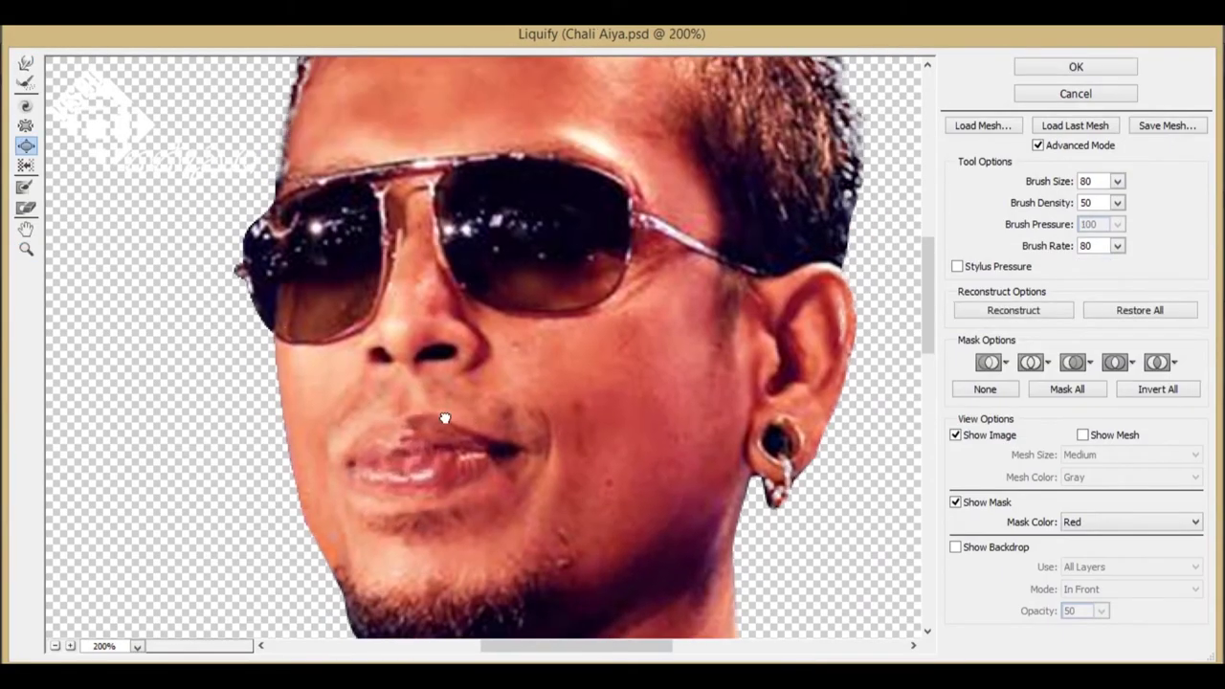
{"action": "mouse_move", "coordinate": [604, 354]}
{"action": "left_mouse_down"}
{"action": "mouse_move", "coordinate": [613, 270]}
{"action": "mouse_move", "coordinate": [565, 355]}
{"action": "mouse_move", "coordinate": [490, 268]}
{"action": "left_mouse_up"}
{"action": "key", "text": "bracketright"}
{"action": "left_click", "coordinate": [553, 222]}
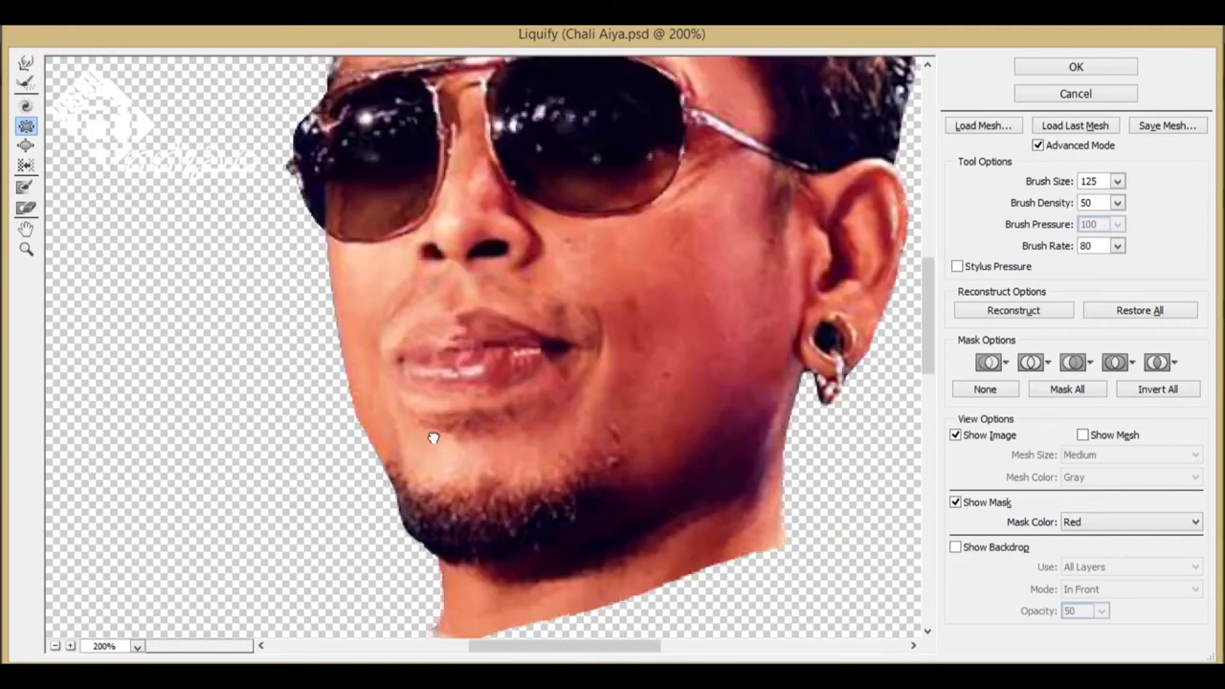
Step: Zoom out to the whole head, enlarge the warp brush, and apply the Liquify reshaping
{"action": "key", "text": "z"}
{"action": "left_click", "coordinate": [515, 428], "text": "alt"}
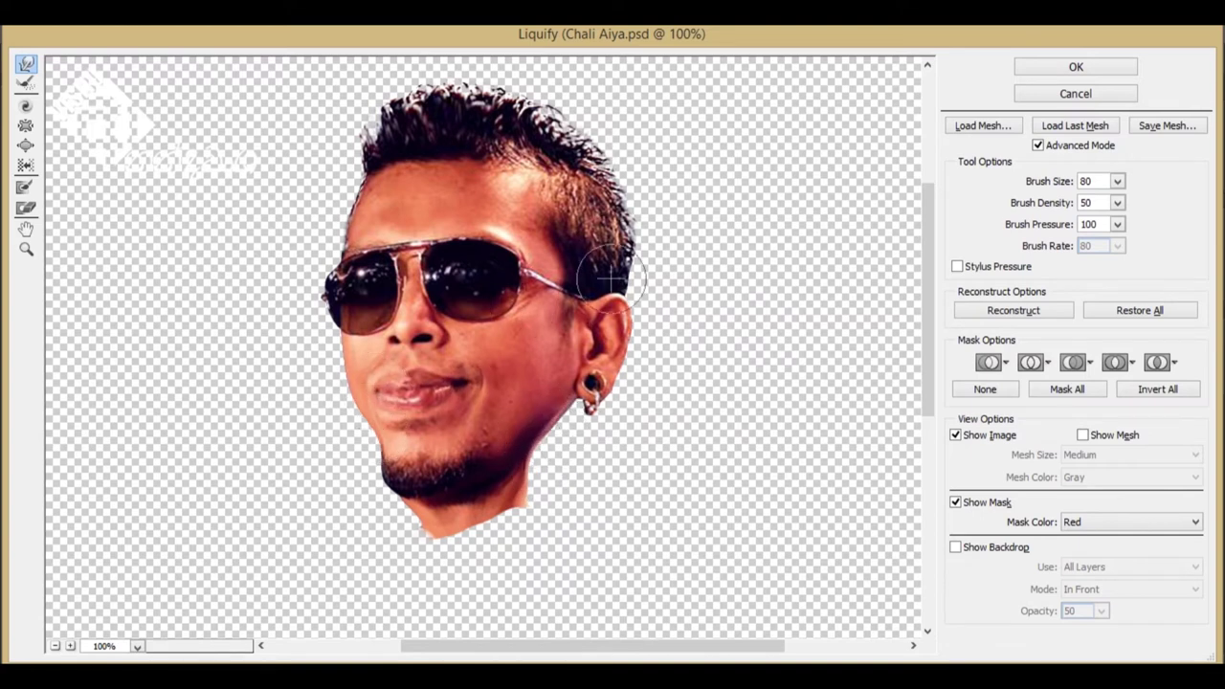
{"action": "scroll", "coordinate": [376, 163], "scroll_direction": "up", "scroll_amount": 2}
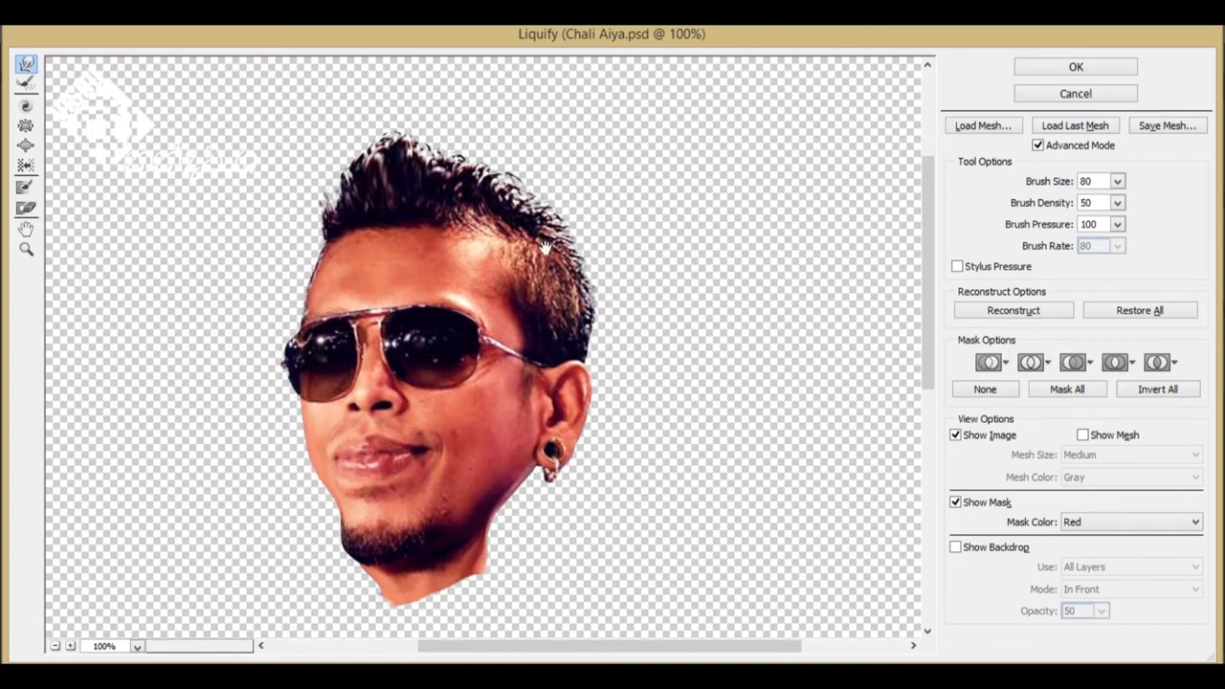
{"action": "key", "text": "bracketright"}
{"action": "key", "text": "bracketright"}
{"action": "key", "text": "bracketright"}
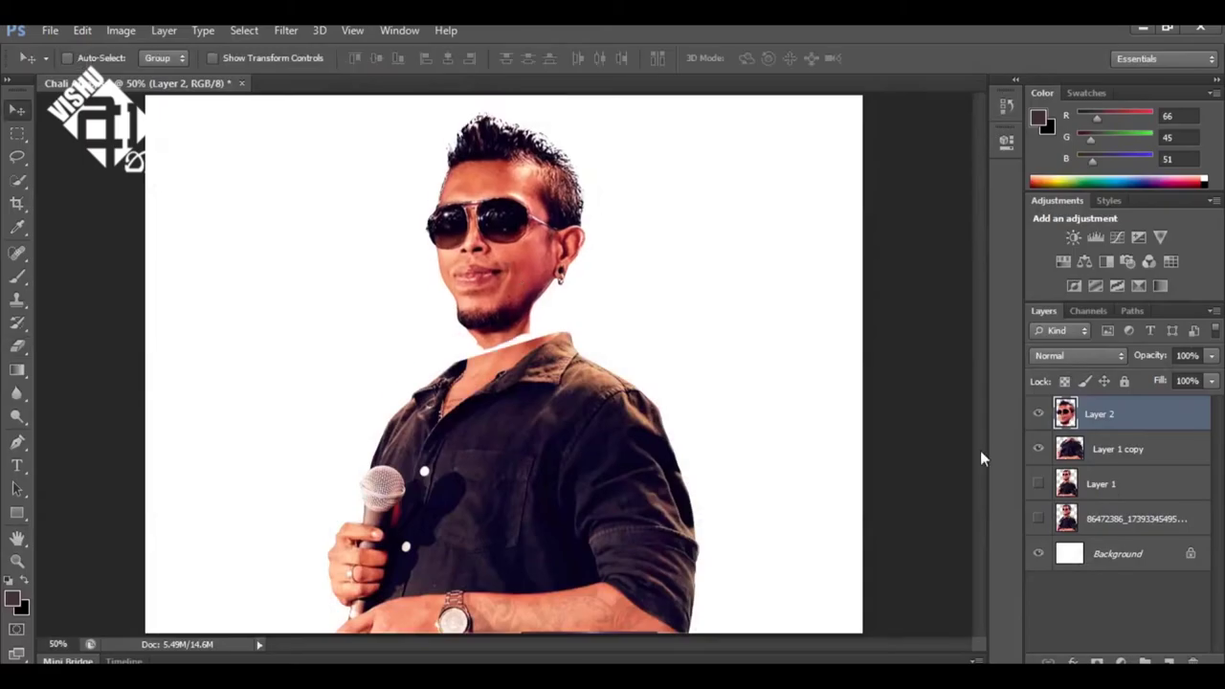
{"action": "left_click", "coordinate": [1110, 448]}
Step: Raise the body layer up under the head and open Liquify on it
{"action": "left_click", "coordinate": [285, 30]}
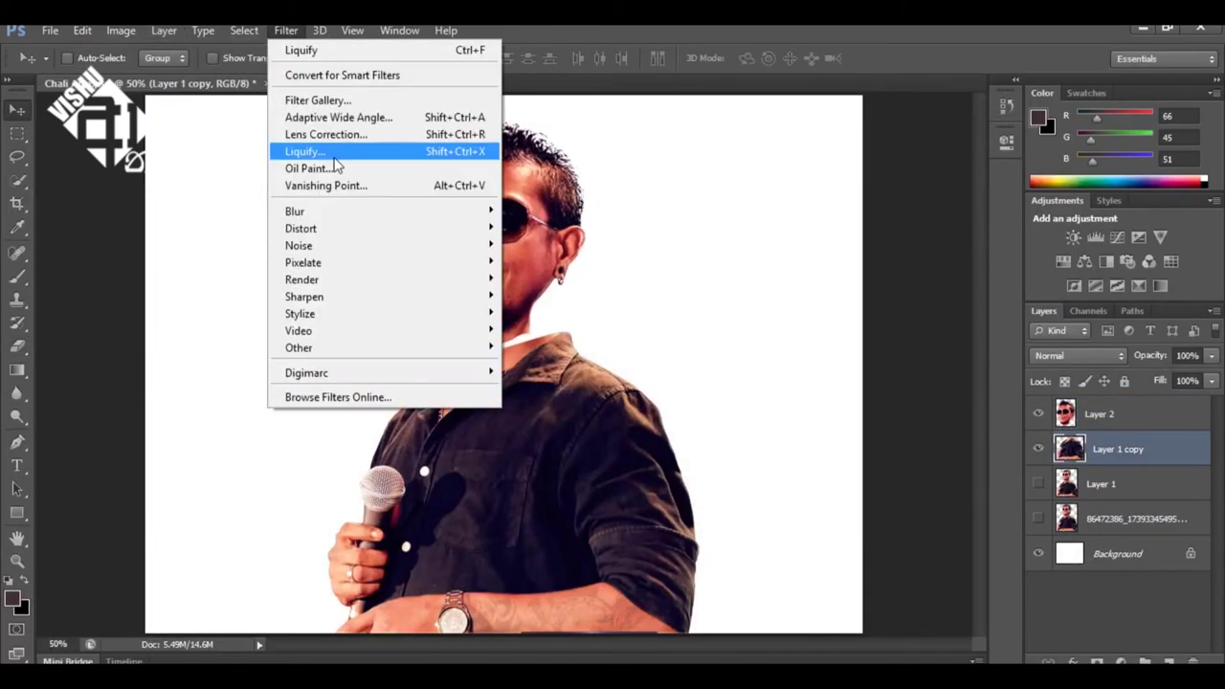
{"action": "left_click", "coordinate": [301, 49]}
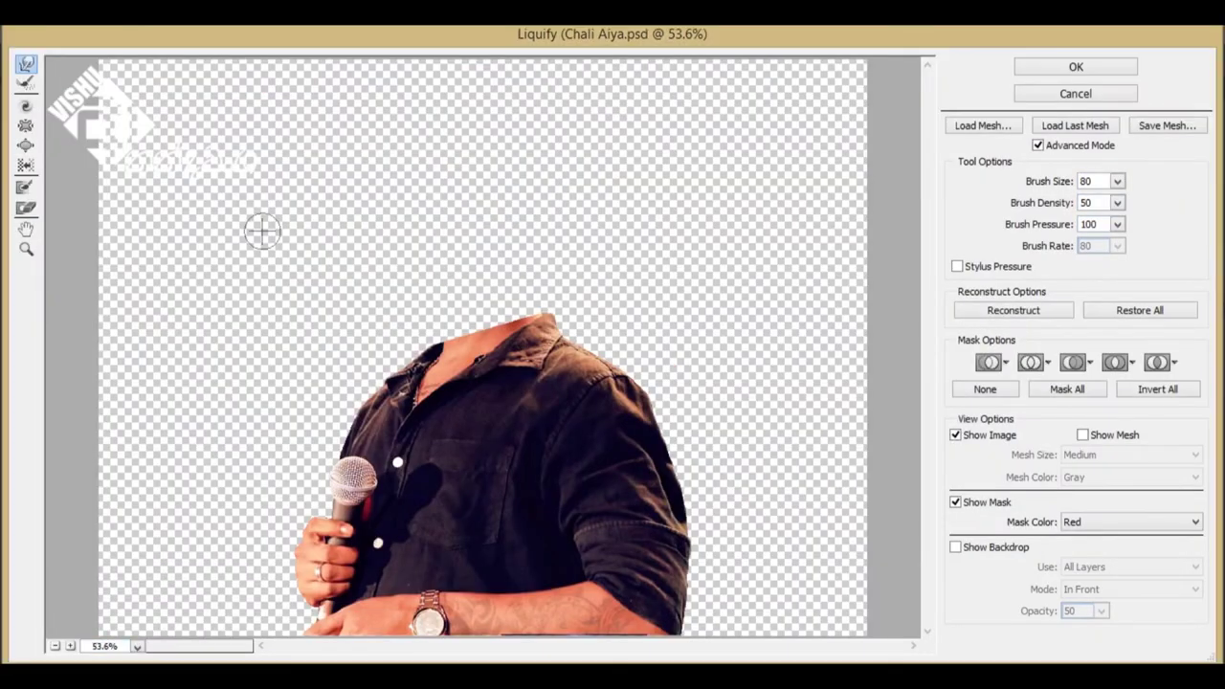
{"action": "key", "text": "Escape"}
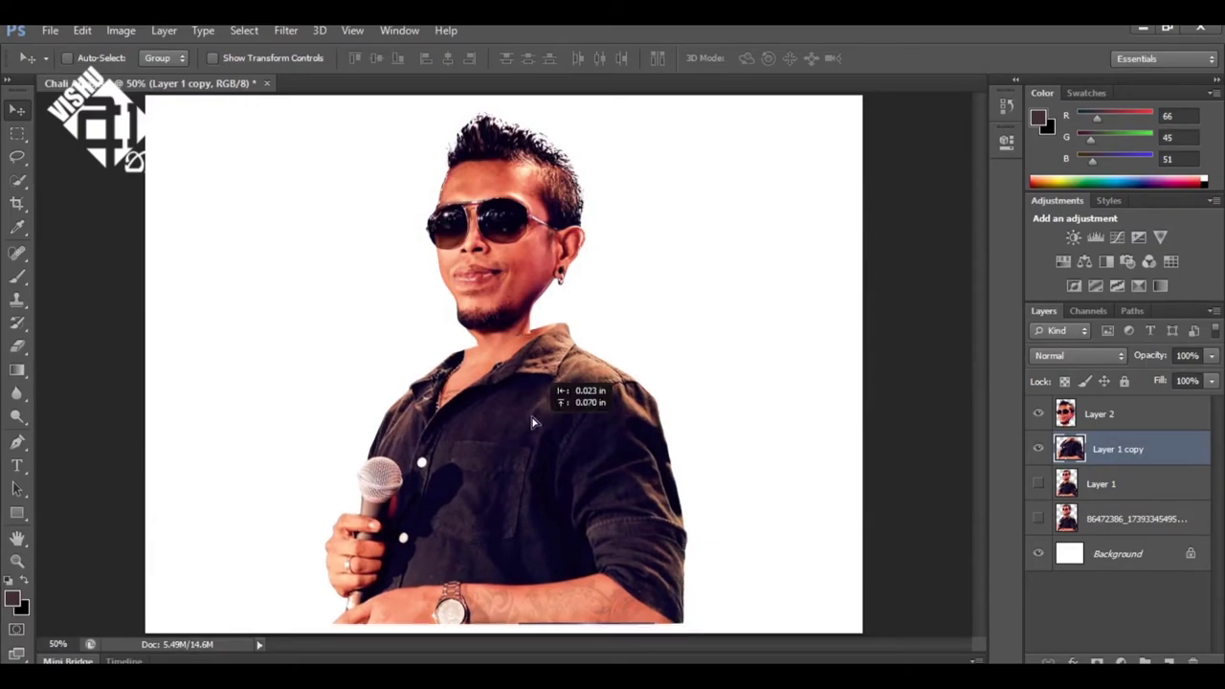
{"action": "left_click_drag", "start_coordinate": [536, 421], "coordinate": [531, 382]}
{"action": "left_click", "coordinate": [326, 30]}
{"action": "left_click", "coordinate": [287, 46]}
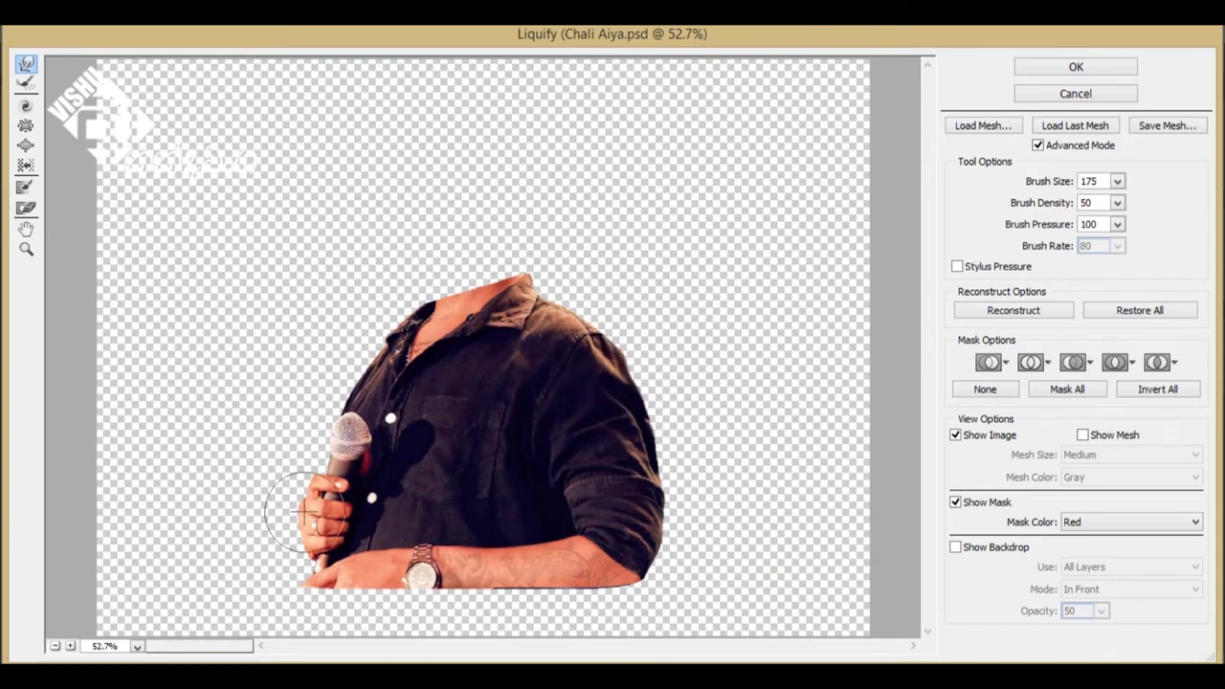
Step: Pinch the body narrower and push both arms inward with Liquify, then apply it
{"action": "mouse_move", "coordinate": [505, 525]}
{"action": "left_mouse_down"}
{"action": "mouse_move", "coordinate": [470, 487]}
{"action": "mouse_move", "coordinate": [487, 487]}
{"action": "left_mouse_up"}
{"action": "key", "text": "w"}
{"action": "key", "text": "bracketleft"}
{"action": "key", "text": "bracketleft"}
{"action": "key", "text": "bracketleft"}
{"action": "key", "text": "bracketleft"}
{"action": "key", "text": "bracketleft"}
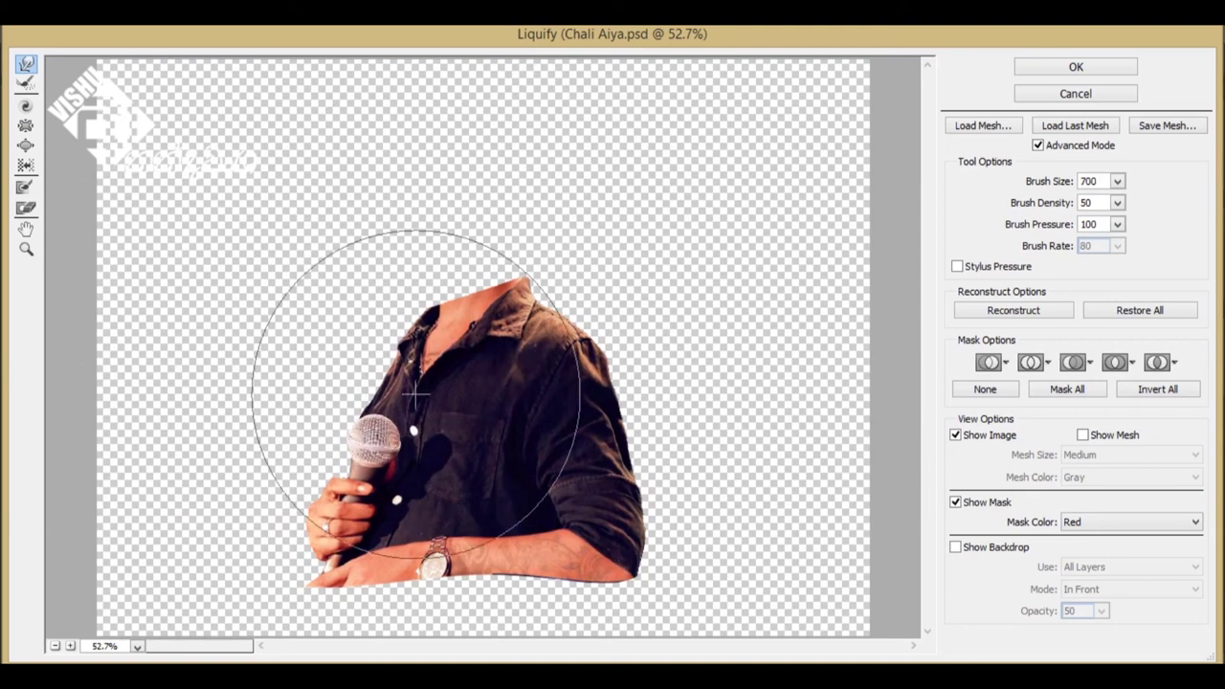
{"action": "left_click_drag", "start_coordinate": [292, 546], "coordinate": [587, 465]}
{"action": "key", "text": "bracketright"}
{"action": "mouse_move", "coordinate": [560, 587]}
{"action": "left_mouse_down"}
{"action": "mouse_move", "coordinate": [358, 526]}
{"action": "mouse_move", "coordinate": [561, 273]}
{"action": "left_mouse_up"}
{"action": "key", "text": "Return"}
Step: Move head Layer 2 down onto the body's neck and start scaling it up
{"action": "left_click", "coordinate": [1100, 413]}
{"action": "left_click_drag", "start_coordinate": [531, 225], "coordinate": [524, 327]}
{"action": "left_click", "coordinate": [1117, 448]}
{"action": "key", "text": "ctrl+t"}
{"action": "key", "text": "Return"}
{"action": "left_click", "coordinate": [1101, 414]}
{"action": "key", "text": "ctrl+t"}
Step: Position the enlarged head over the neck and commit its transform
{"action": "left_click_drag", "start_coordinate": [568, 275], "coordinate": [568, 264]}
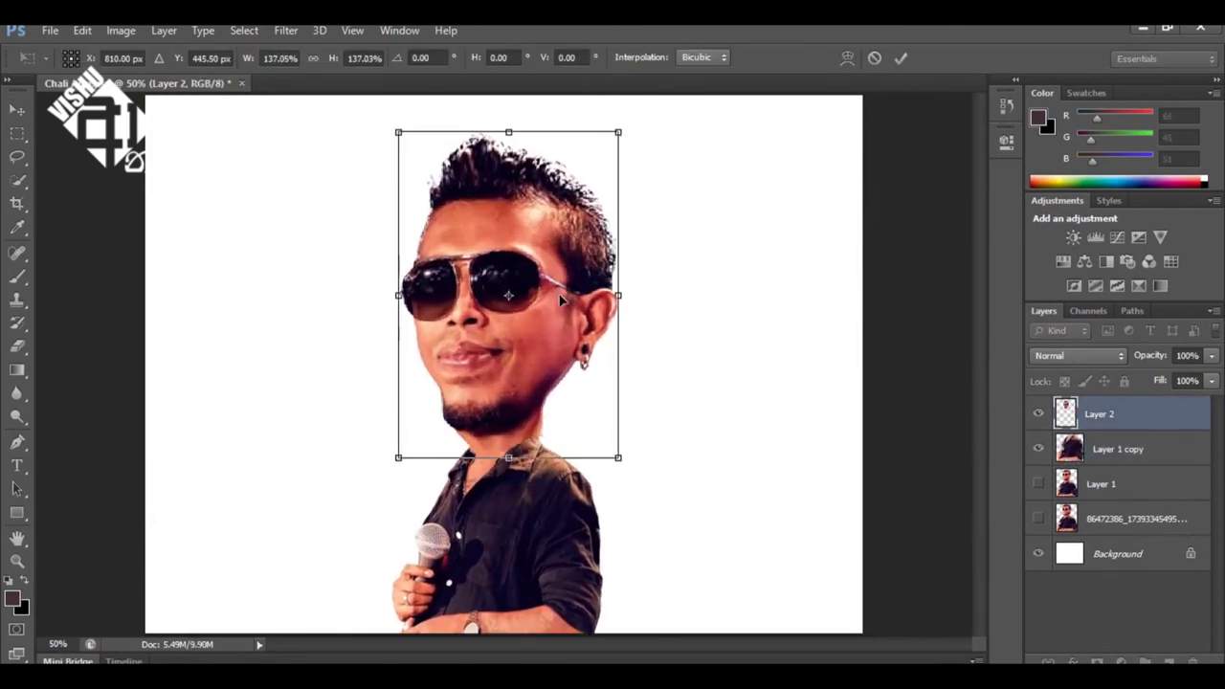
{"action": "key", "text": "Return"}
{"action": "left_click_drag", "start_coordinate": [522, 381], "coordinate": [525, 383]}
{"action": "left_click", "coordinate": [285, 30]}
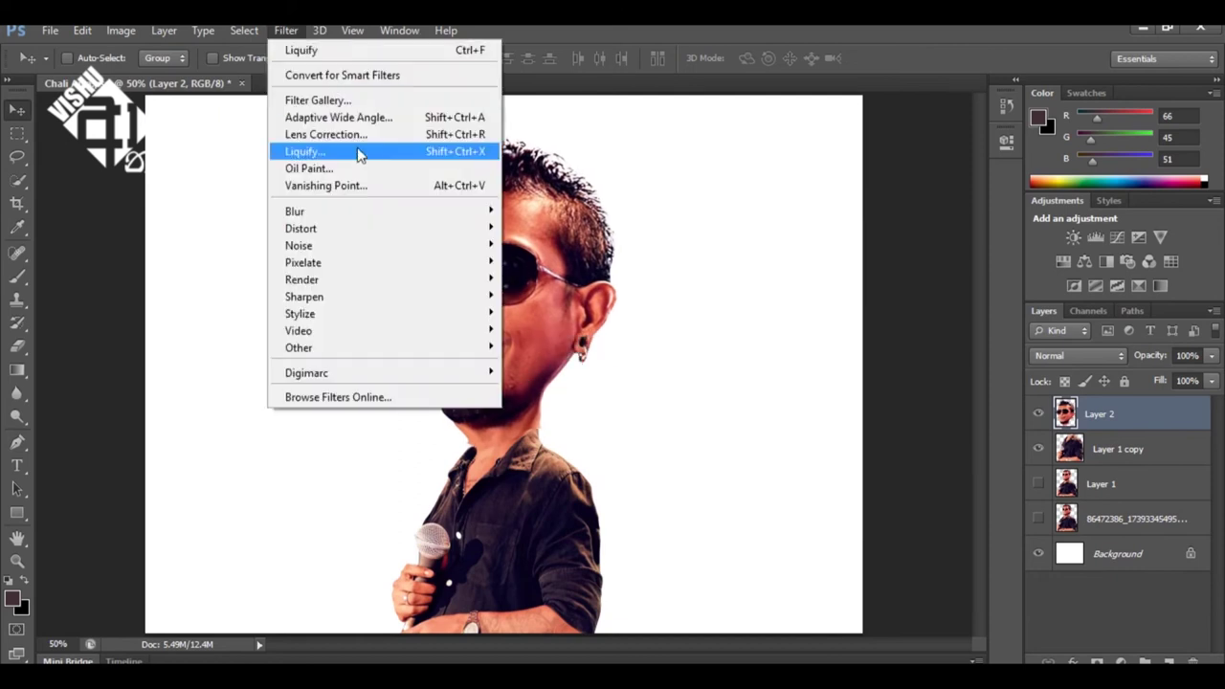
{"action": "left_click", "coordinate": [354, 151]}
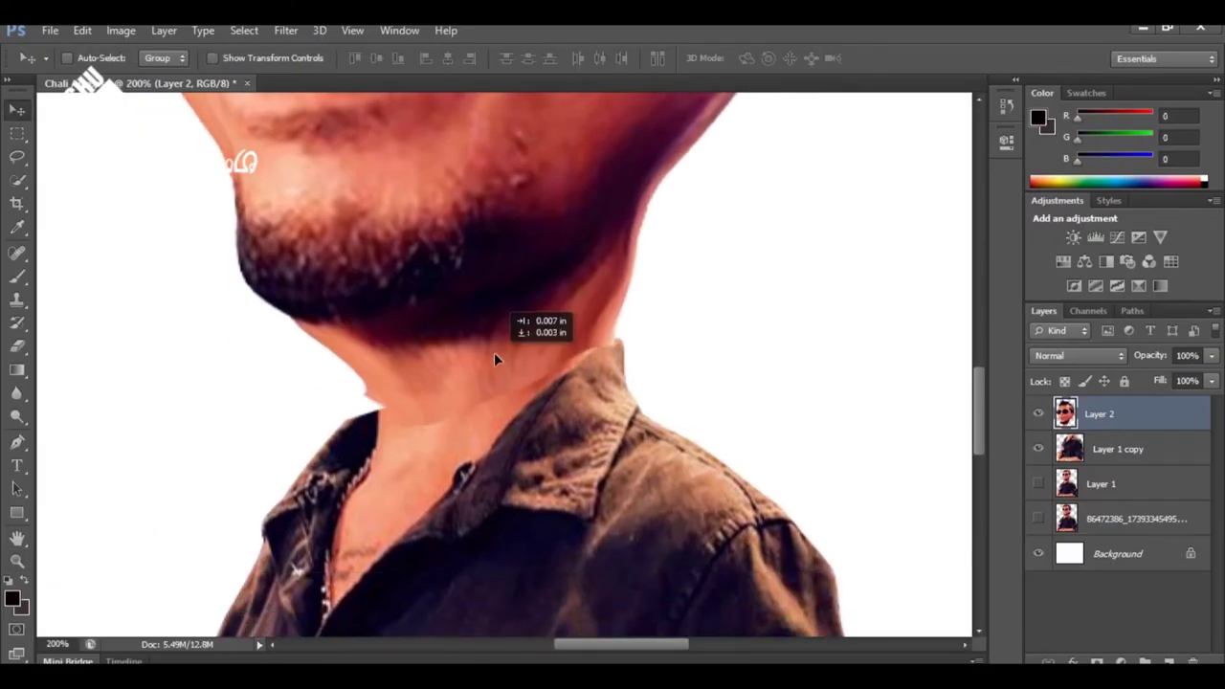
{"action": "key", "text": "Return"}
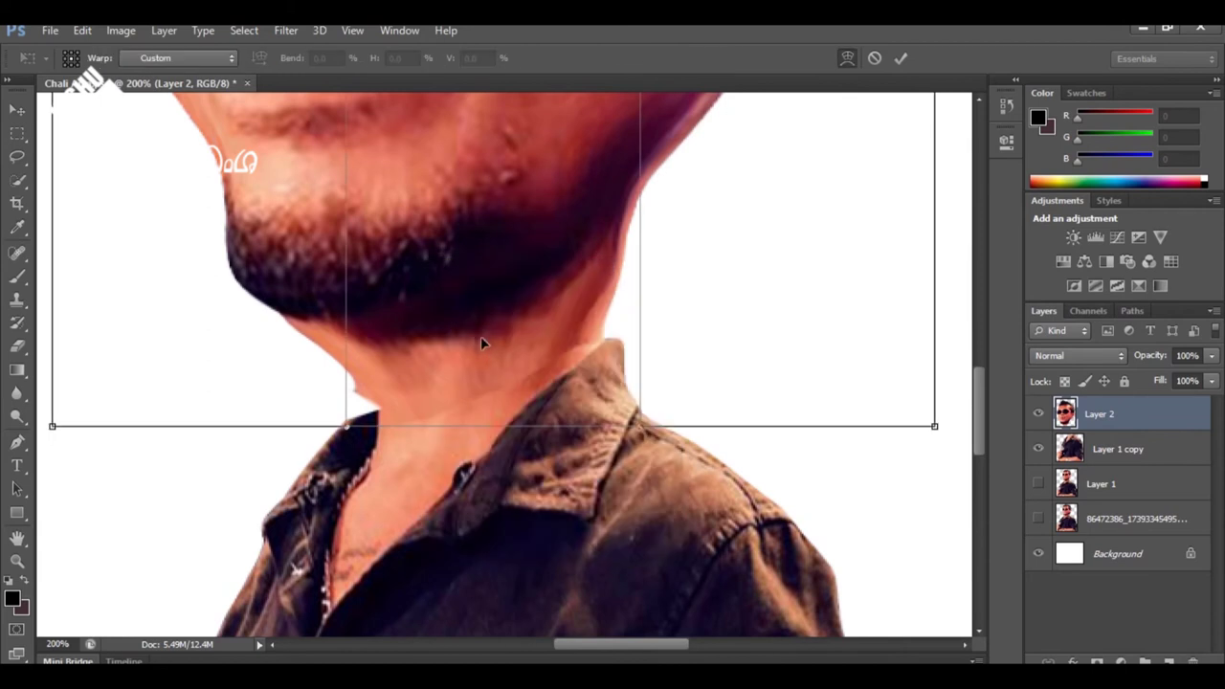
{"action": "double_click", "coordinate": [17, 562]}
{"action": "key", "text": "ctrl+0"}
Step: Warp the bottom of the neck to meet the body and erase the seam
{"action": "key", "text": "ctrl+t"}
{"action": "right_click", "coordinate": [459, 77]}
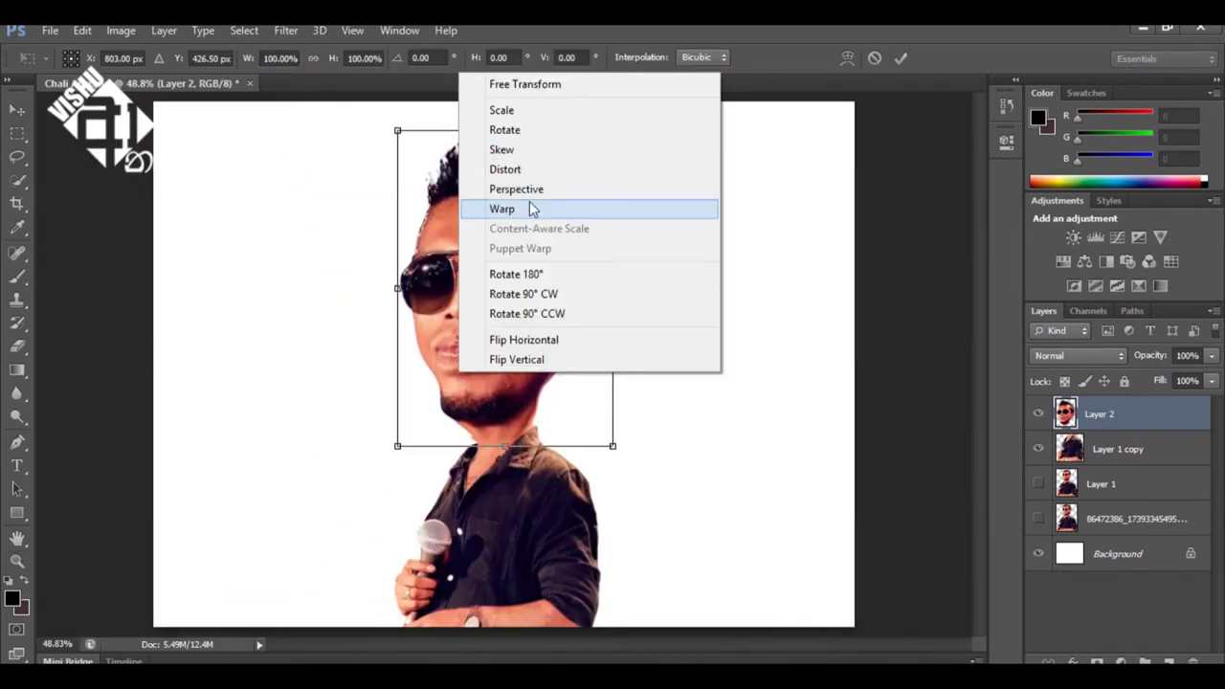
{"action": "left_click", "coordinate": [530, 204]}
{"action": "left_click_drag", "start_coordinate": [505, 446], "coordinate": [514, 456]}
{"action": "key", "text": "Return"}
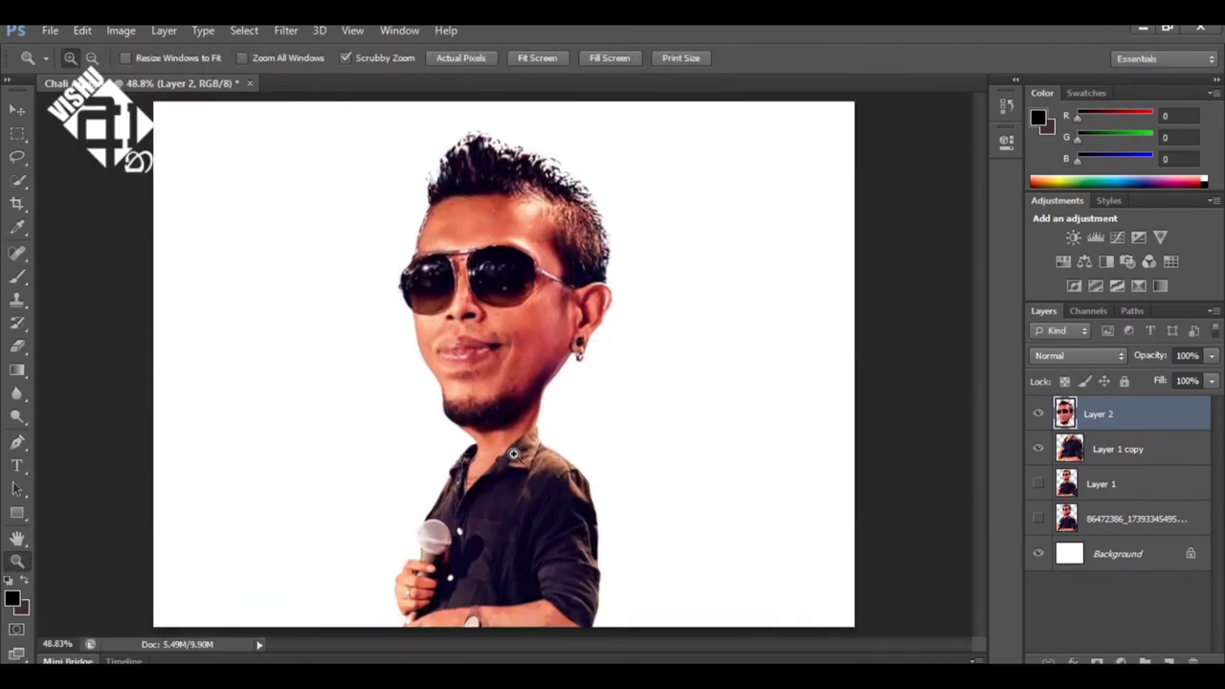
{"action": "left_click", "coordinate": [488, 449]}
{"action": "key", "text": "e"}
{"action": "key", "text": "bracketleft"}
{"action": "key", "text": "bracketleft"}
{"action": "key", "text": "bracketleft"}
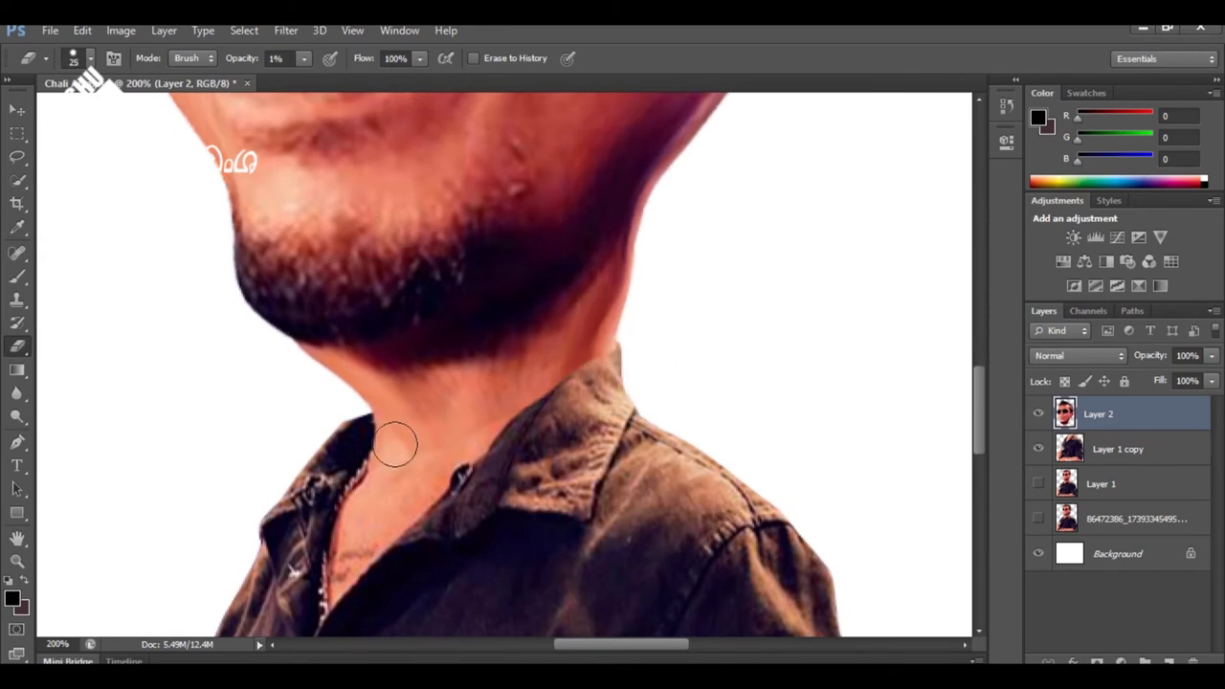
Step: Group the caricature layers, merge a duplicate of the group, and add a Gradient Fill layer
{"action": "key", "text": "z"}
{"action": "key", "text": "ctrl+minus"}
{"action": "key", "text": "ctrl+minus"}
{"action": "left_click", "coordinate": [1121, 451], "text": "shift"}
{"action": "key", "text": "ctrl+g"}
{"action": "key", "text": "ctrl+j"}
{"action": "left_click", "coordinate": [1126, 660]}
{"action": "left_click", "coordinate": [1053, 288]}
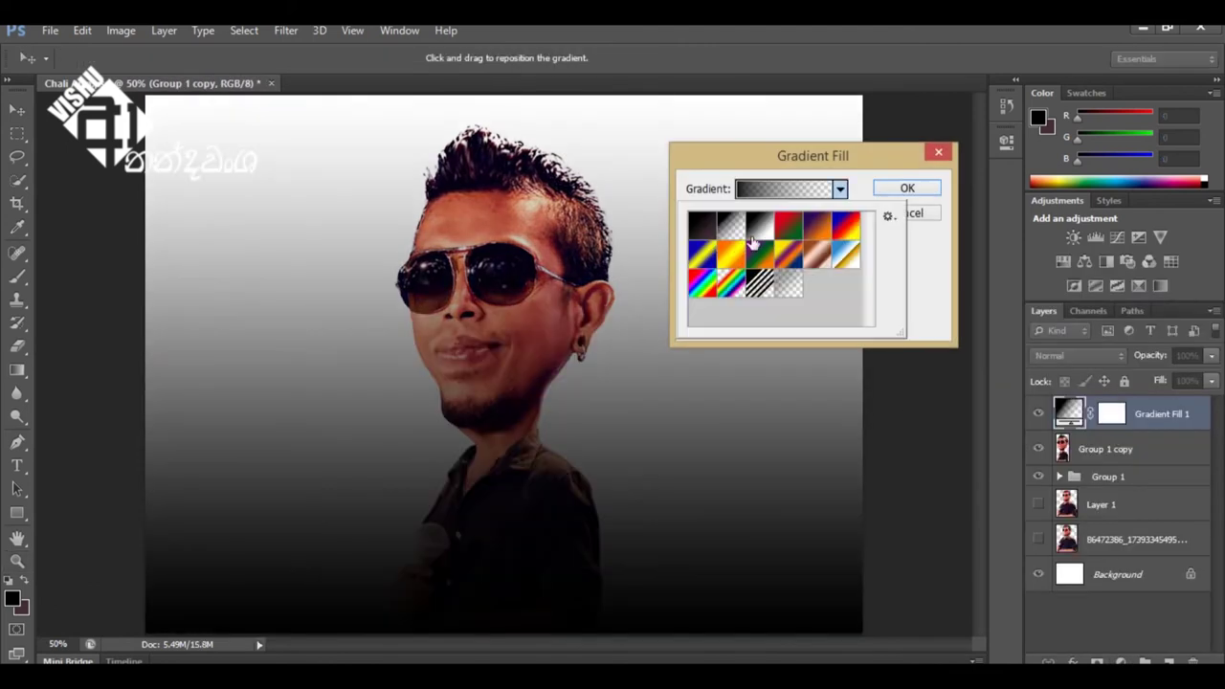
Step: Make the Gradient Fill a reversed radial cyan gradient centred behind the head
{"action": "left_click", "coordinate": [753, 229]}
{"action": "left_click", "coordinate": [741, 306]}
{"action": "left_click", "coordinate": [785, 189]}
{"action": "double_click", "coordinate": [439, 402]}
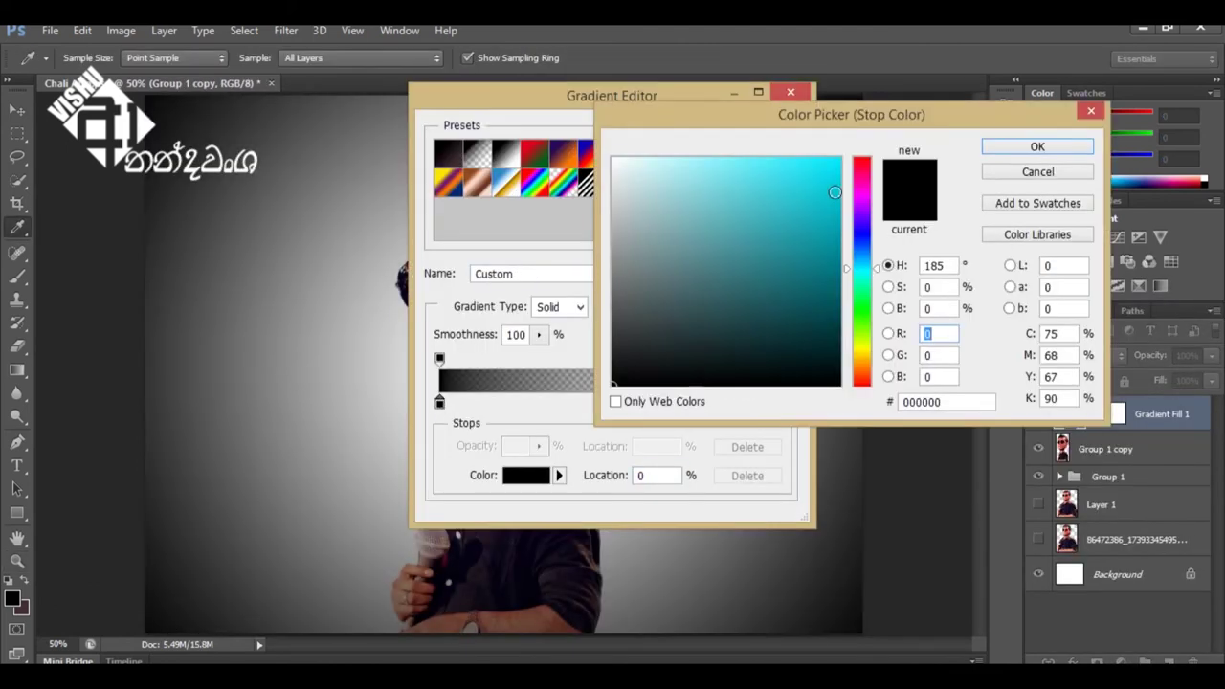
{"action": "left_click", "coordinate": [835, 193]}
{"action": "left_click", "coordinate": [1037, 147]}
{"action": "left_click", "coordinate": [768, 137]}
{"action": "left_click_drag", "start_coordinate": [708, 287], "coordinate": [681, 375]}
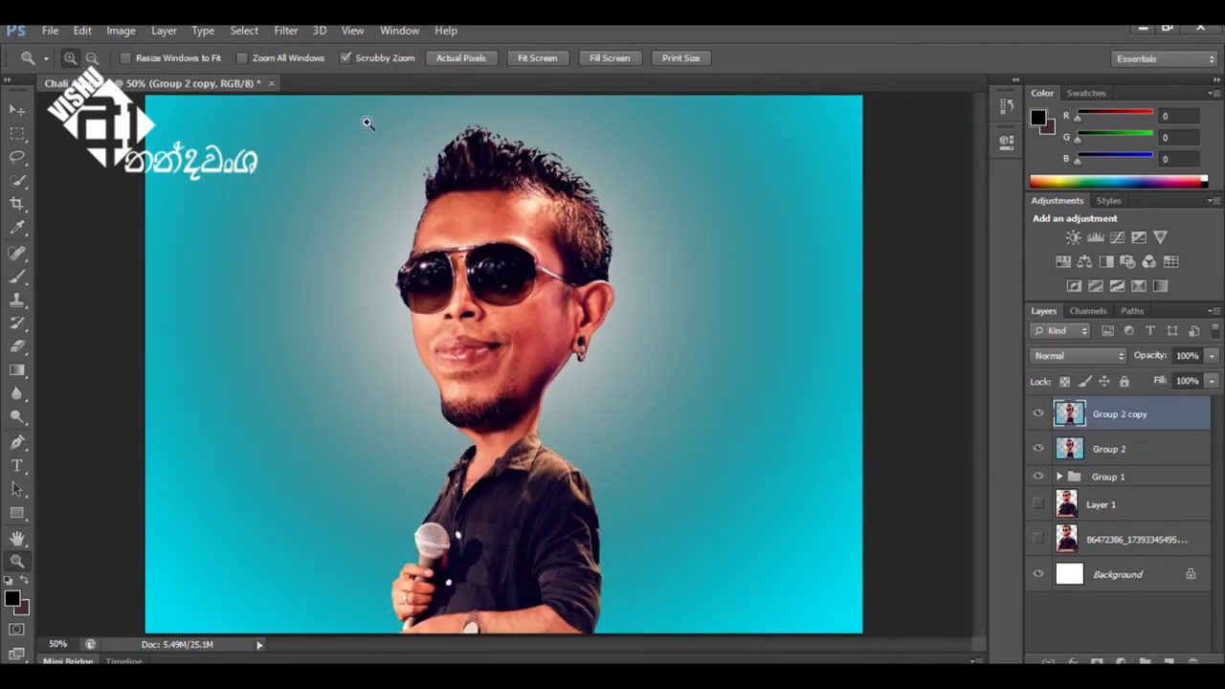
Step: Apply Oil Paint to the merged artwork and duplicate the painted layer
{"action": "left_click", "coordinate": [285, 30]}
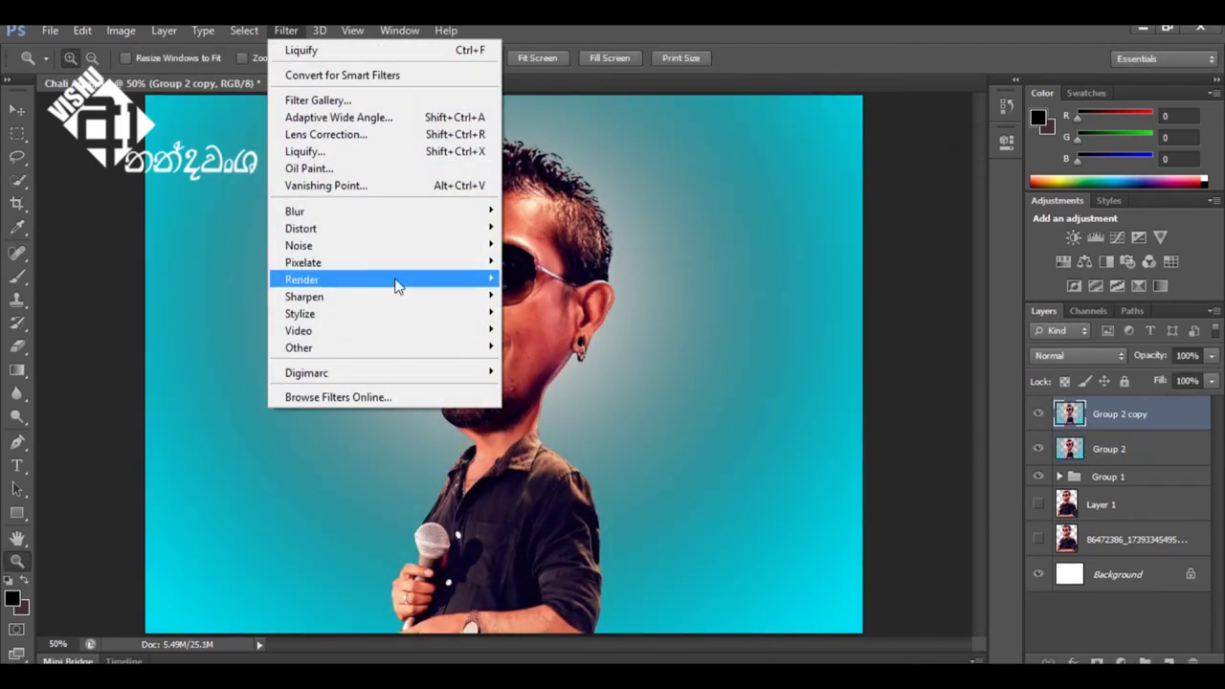
{"action": "left_click", "coordinate": [328, 183]}
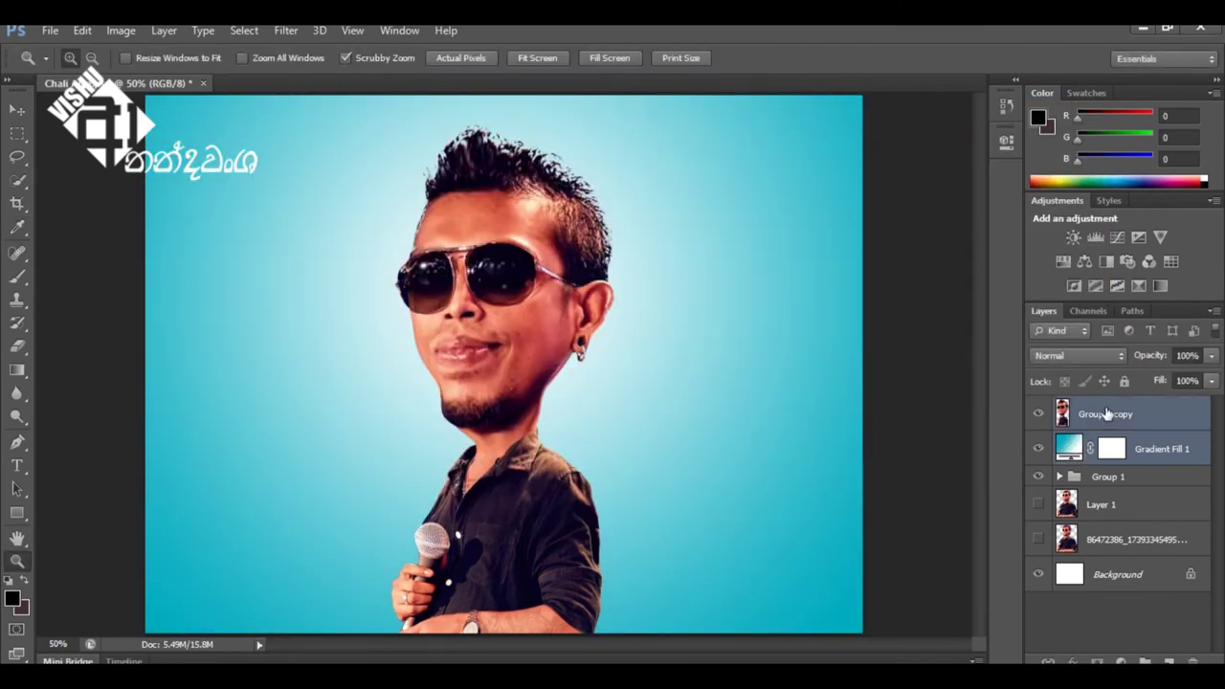
{"action": "key", "text": "ctrl+j"}
Step: Lower the Oil Paint Cleanliness and apply a Shadows/Highlights correction to the top copy
{"action": "left_click", "coordinate": [285, 30]}
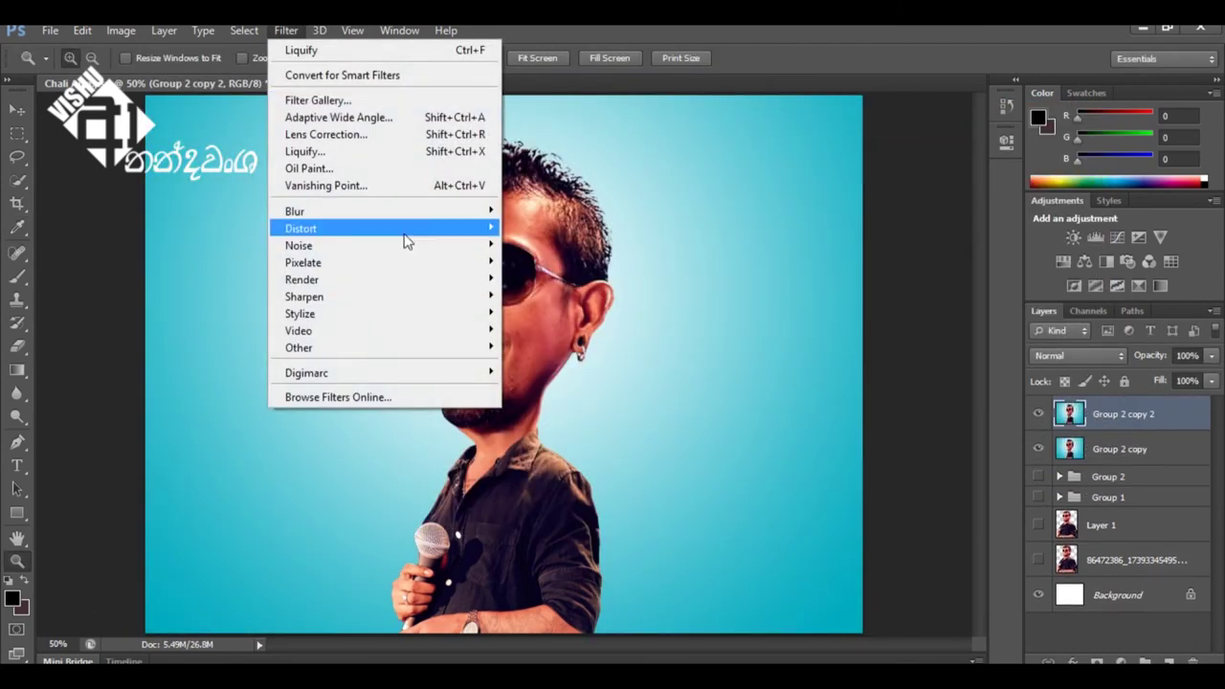
{"action": "left_click", "coordinate": [326, 167]}
{"action": "left_click_drag", "start_coordinate": [1039, 205], "coordinate": [1002, 217]}
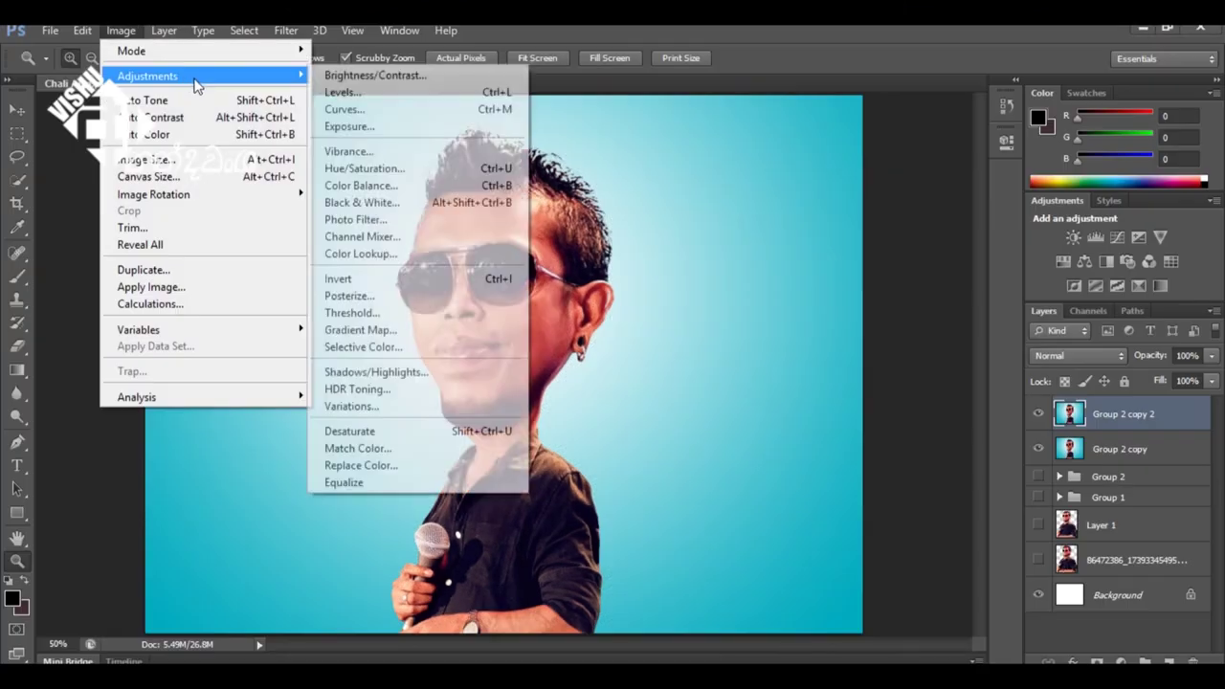
{"action": "left_click", "coordinate": [426, 385]}
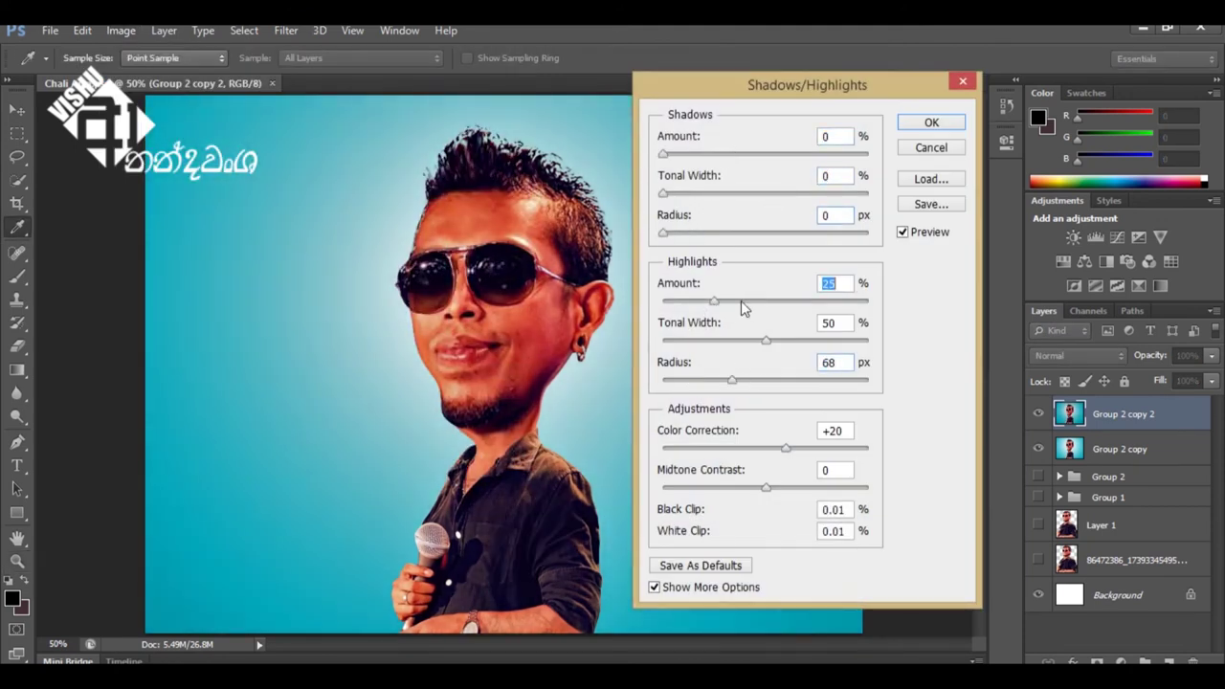
{"action": "key", "text": "Return"}
{"action": "left_click", "coordinate": [315, 31]}
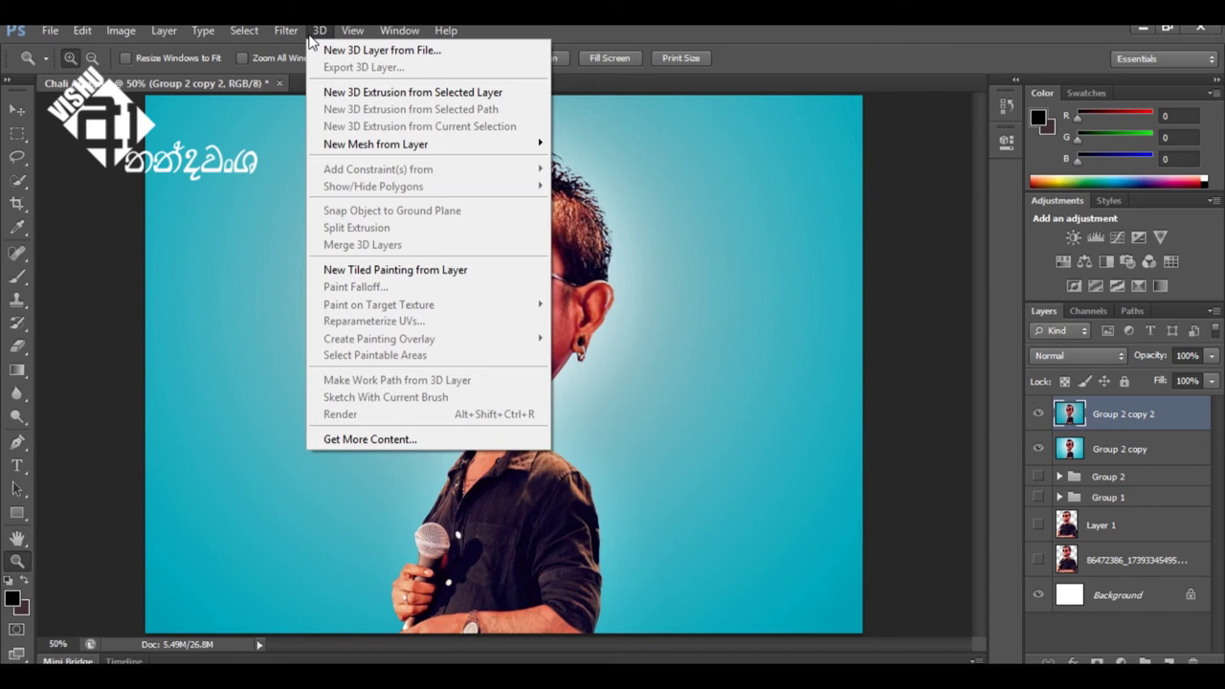
Step: Apply Oil Paint with adjusted Stylization, then zoom in closely on the mouth
{"action": "left_click", "coordinate": [286, 31]}
{"action": "left_click", "coordinate": [383, 159]}
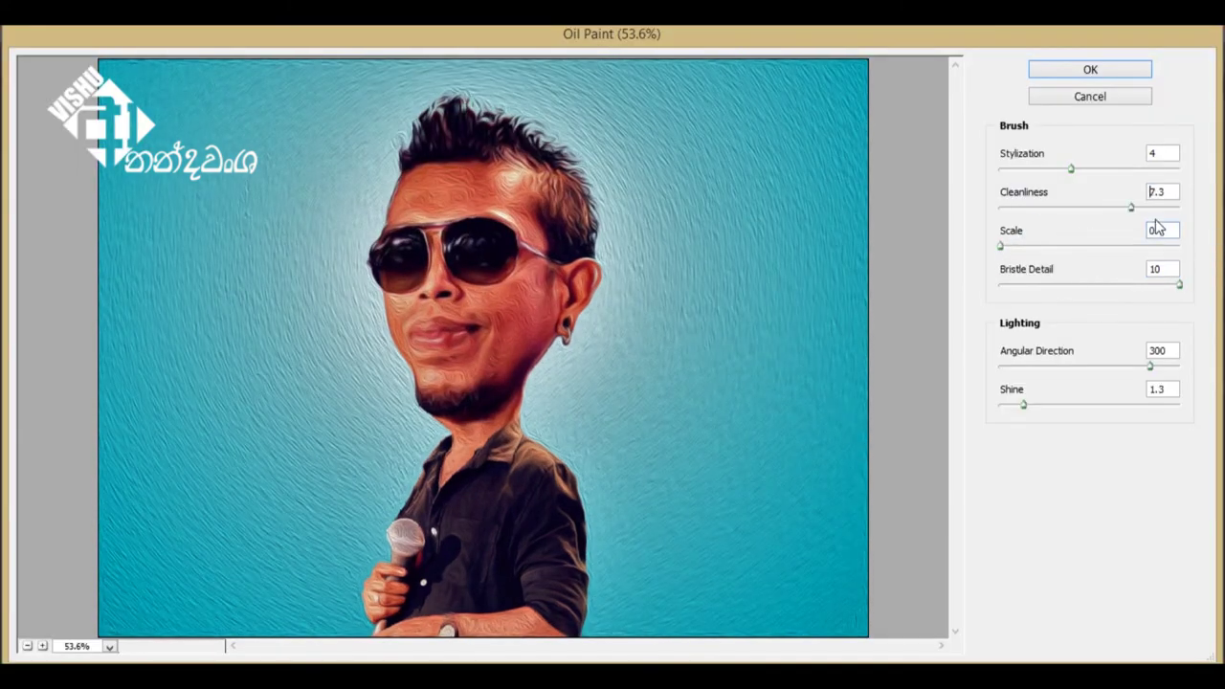
{"action": "left_click_drag", "start_coordinate": [1071, 169], "coordinate": [1060, 163]}
{"action": "key", "text": "Return"}
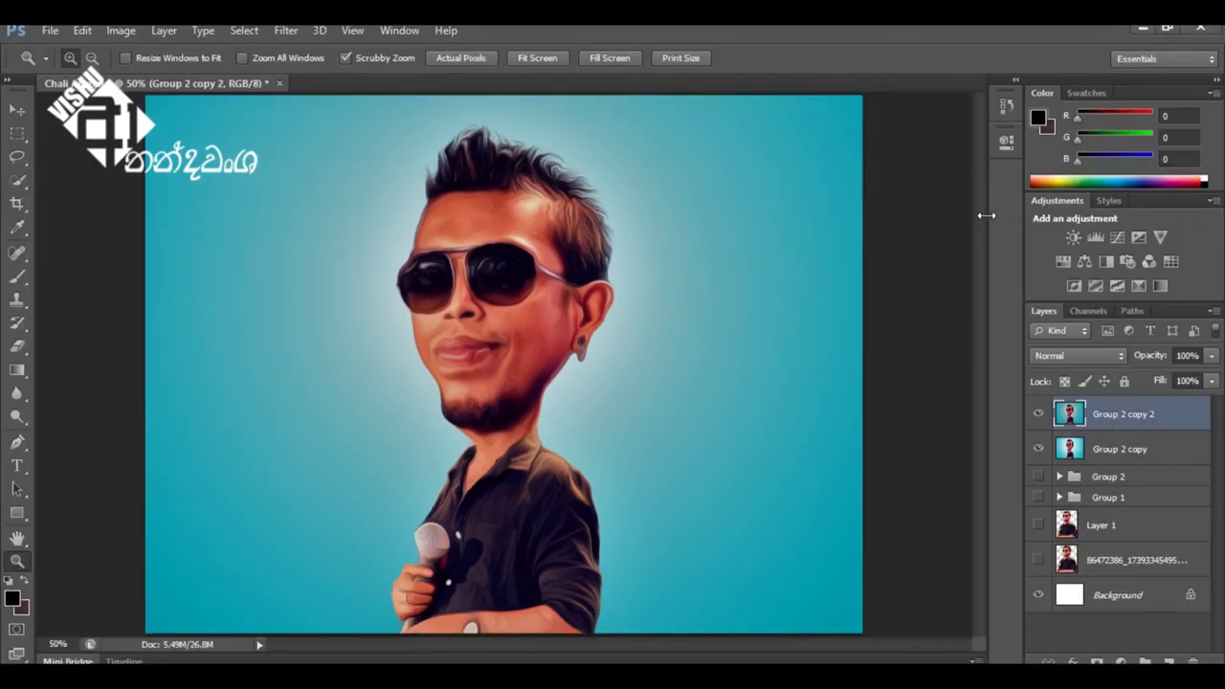
{"action": "left_click", "coordinate": [696, 281]}
{"action": "left_click", "coordinate": [390, 342]}
{"action": "left_click", "coordinate": [459, 345]}
Step: Retouch the lips with Clone Stamp and add a Curves adjustment above Group 2 copy 2
{"action": "key", "text": "j"}
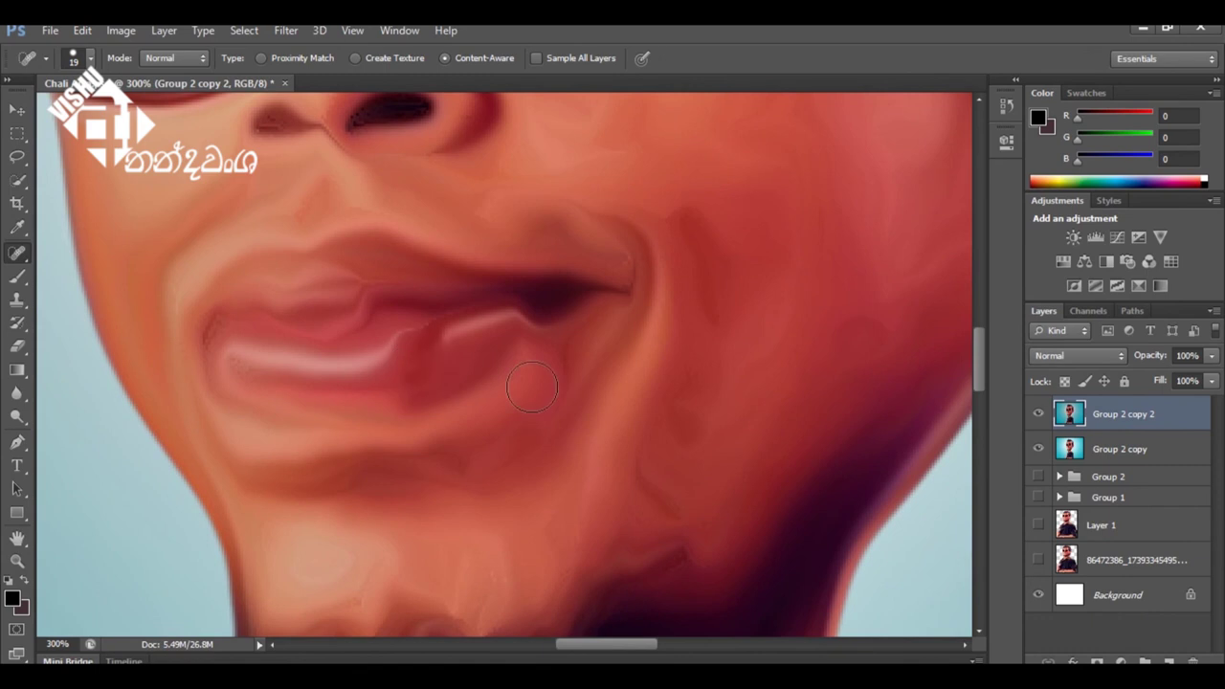
{"action": "key", "text": "s"}
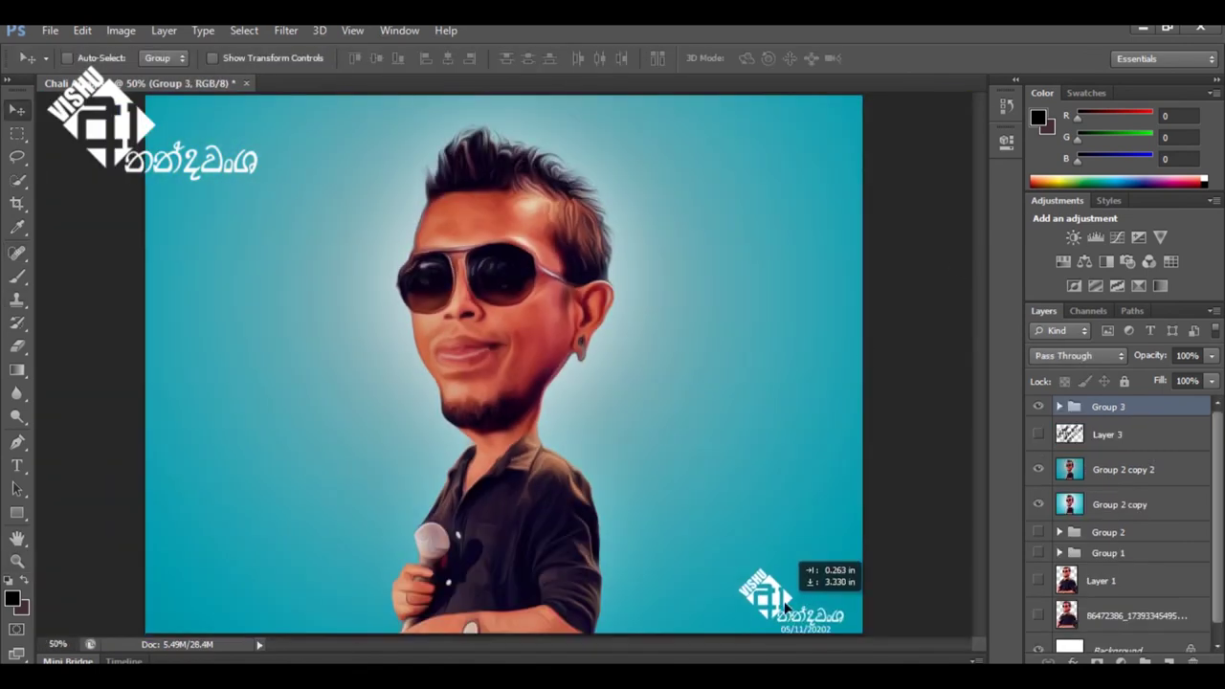
{"action": "left_click", "coordinate": [1124, 468]}
{"action": "left_click", "coordinate": [1121, 661]}
{"action": "left_click", "coordinate": [996, 374]}
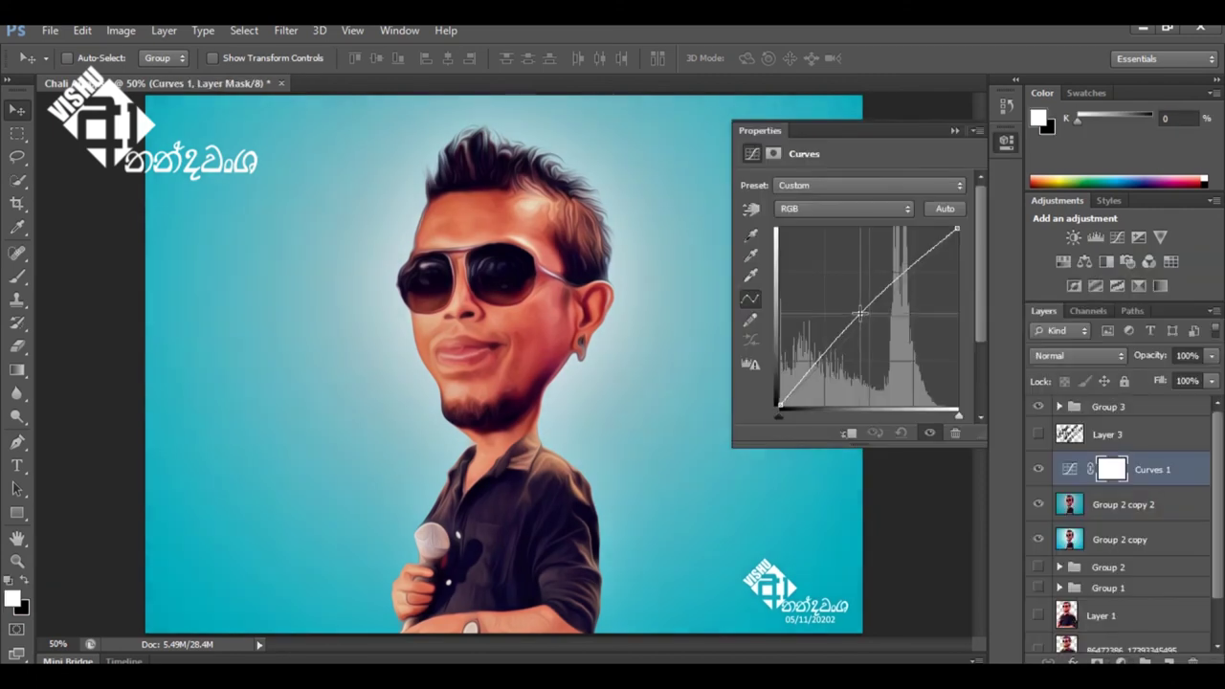